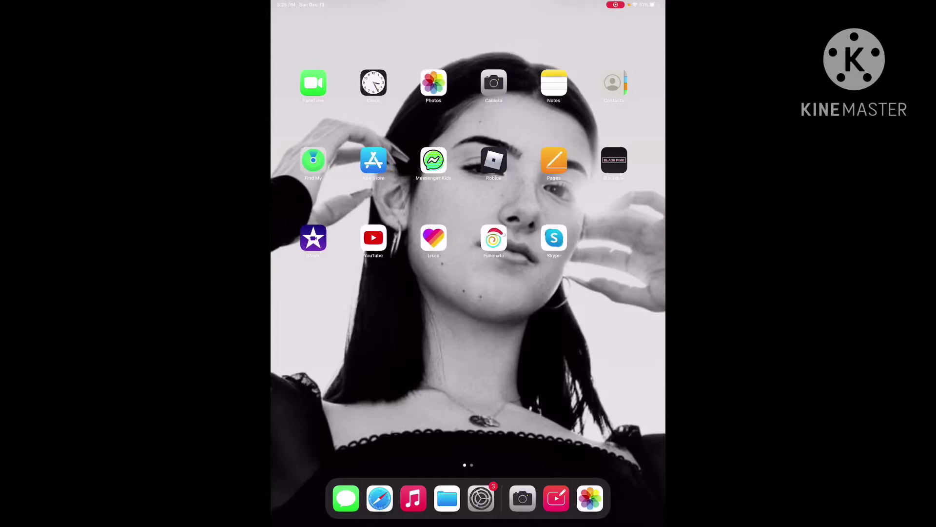
- Swipe to the second Home Screen page of apps, where Vont is
{"action": "left_click_drag", "start_coordinate": [585, 292], "coordinate": [330, 293]}
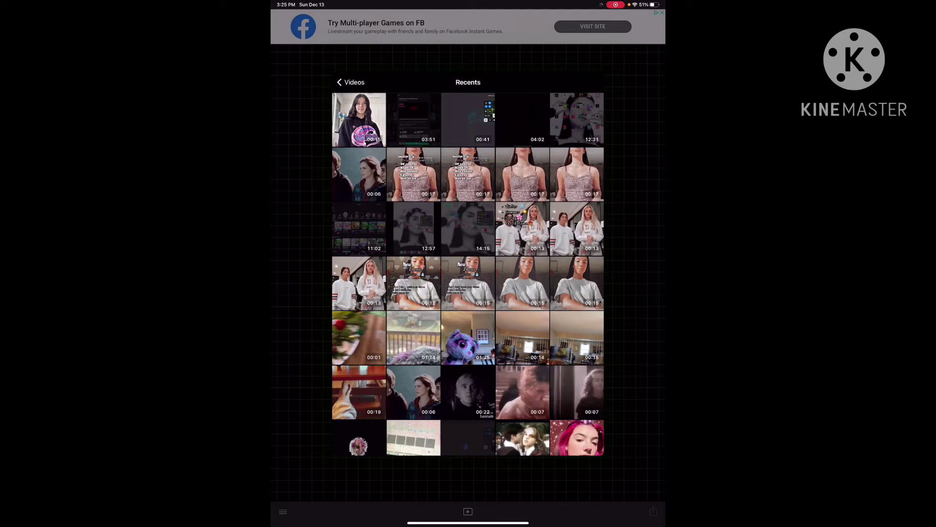
- Load the first Recents video and show favourite and recent fonts under My Fonts
{"action": "left_click", "coordinate": [358, 119]}
{"action": "left_click", "coordinate": [468, 256]}
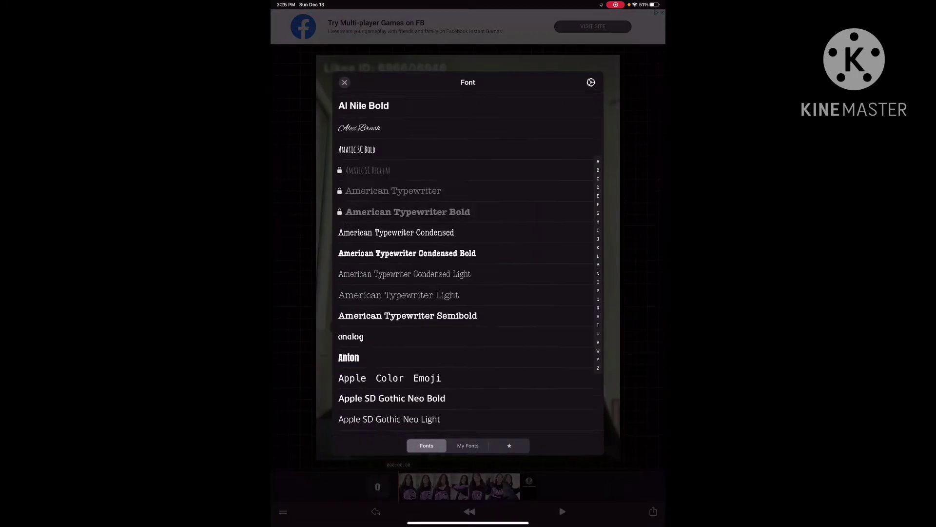
{"action": "scroll", "coordinate": [468, 271], "scroll_direction": "up", "scroll_amount": 5}
{"action": "left_click", "coordinate": [467, 445]}
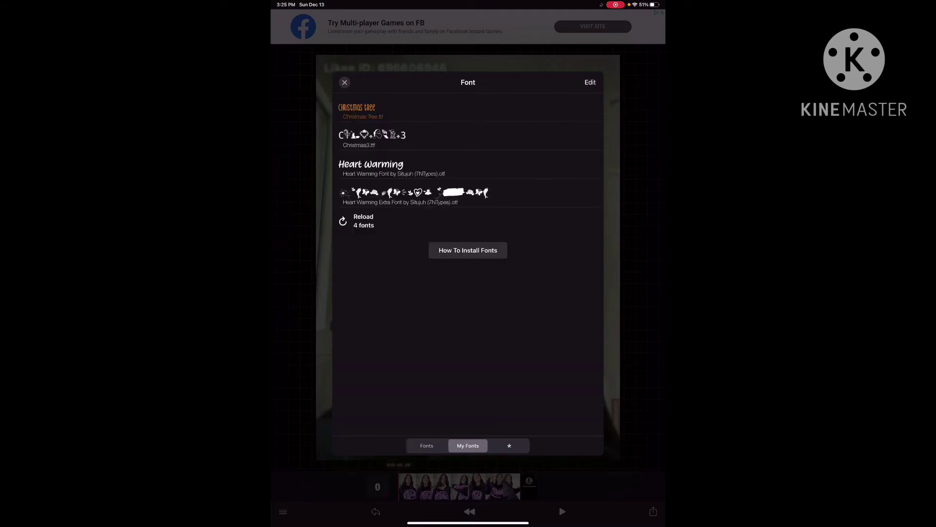
{"action": "left_click", "coordinate": [509, 446]}
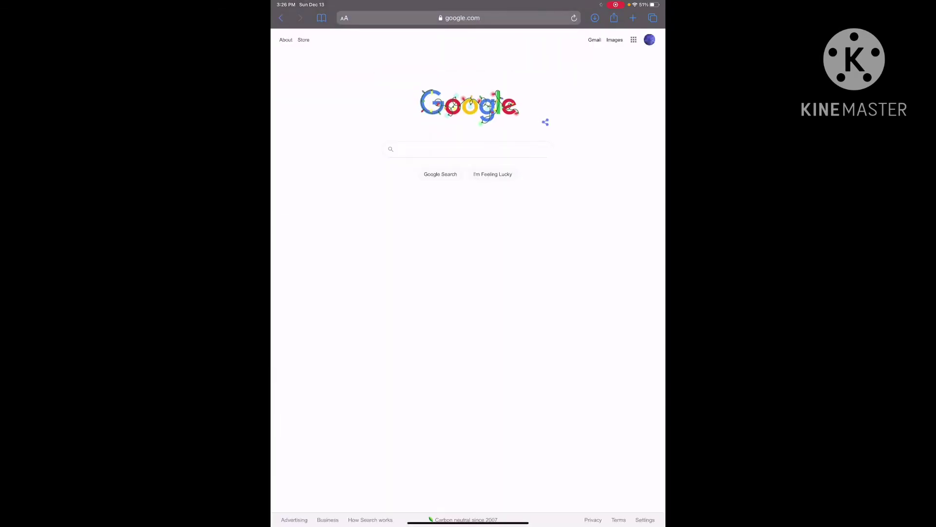
- Search Google for 'dafont', then preview and dismiss the top DaFont result
{"action": "left_click", "coordinate": [468, 149]}
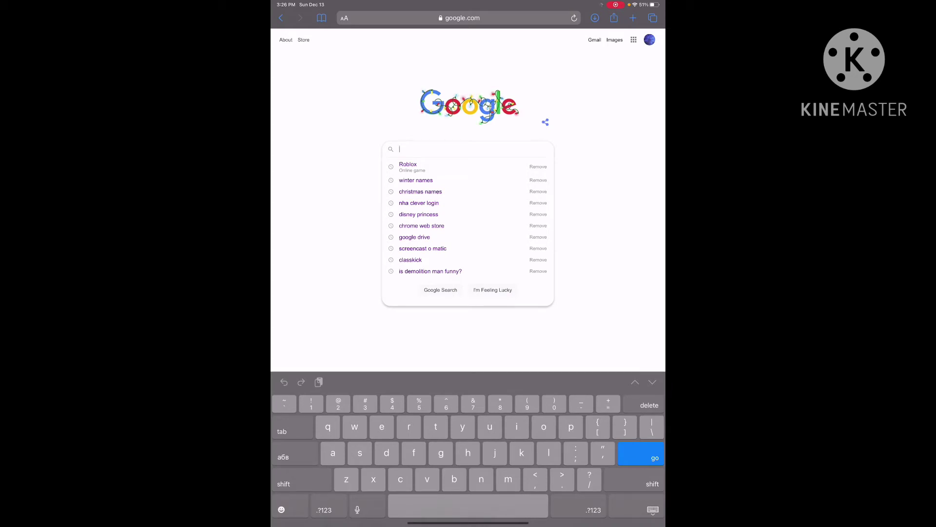
{"action": "type", "text": "dafont"}
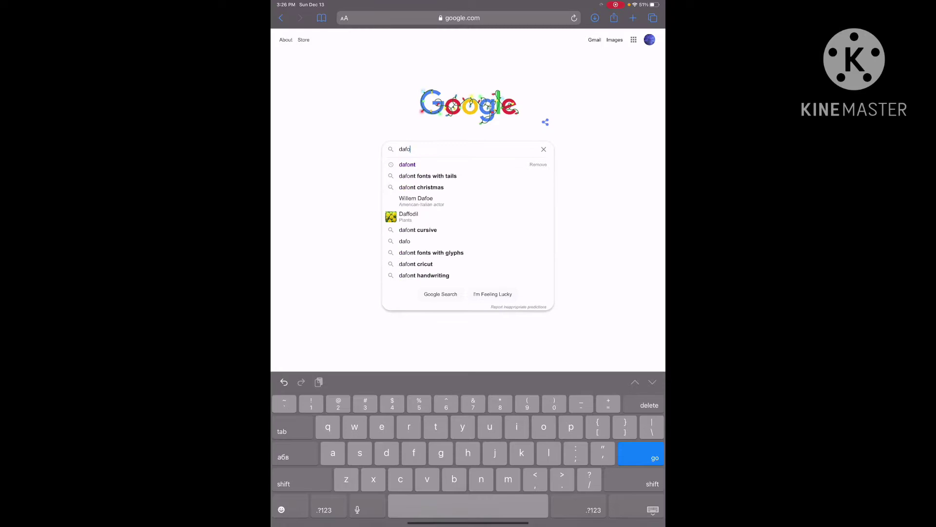
{"action": "key", "text": "Return"}
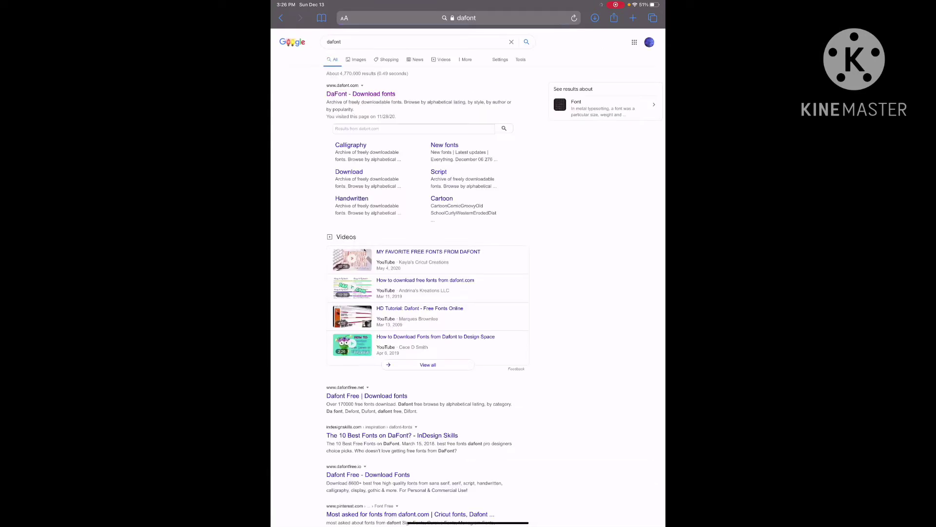
{"action": "right_click", "coordinate": [358, 96]}
{"action": "key", "text": "Escape"}
- Screenshot the results, discard a black oval, and switch the Markup colour to purple
{"action": "key", "text": "super+shift+4"}
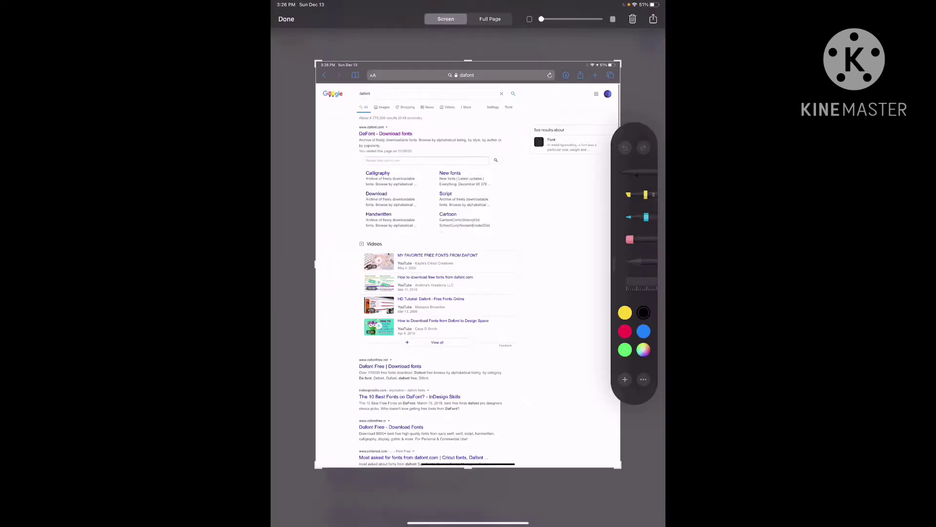
{"action": "scroll", "coordinate": [410, 161], "scroll_direction": "up", "scroll_amount": 5}
{"action": "mouse_move", "coordinate": [433, 146]}
{"action": "left_mouse_down"}
{"action": "mouse_move", "coordinate": [487, 131]}
{"action": "mouse_move", "coordinate": [393, 159]}
{"action": "left_mouse_up"}
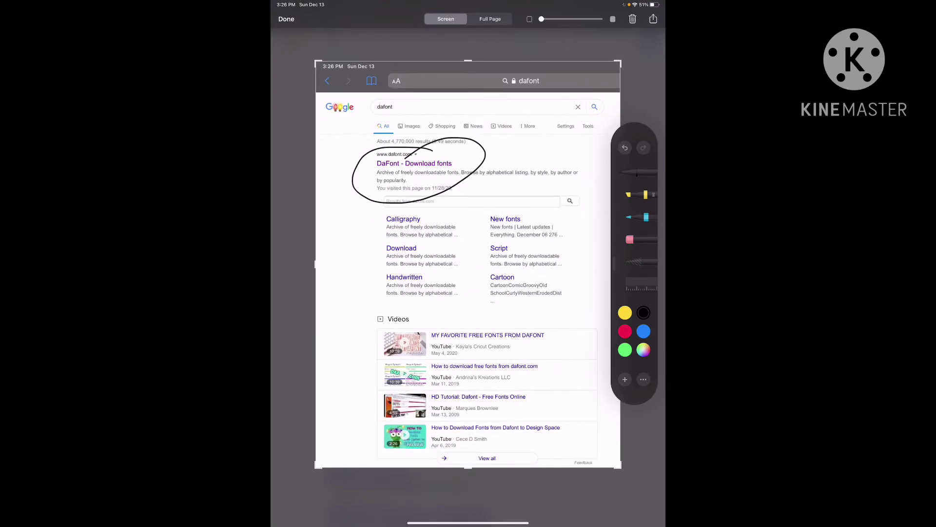
{"action": "key", "text": "ctrl+z"}
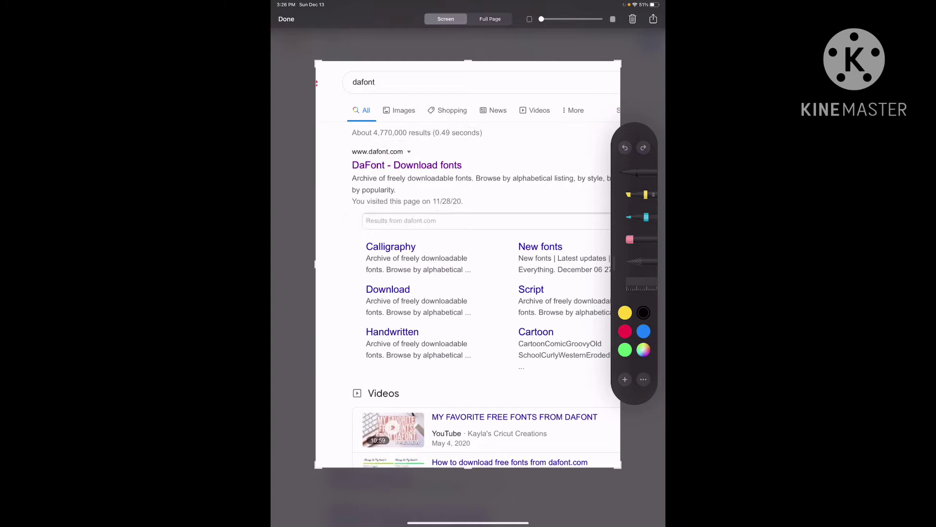
{"action": "left_click", "coordinate": [643, 350]}
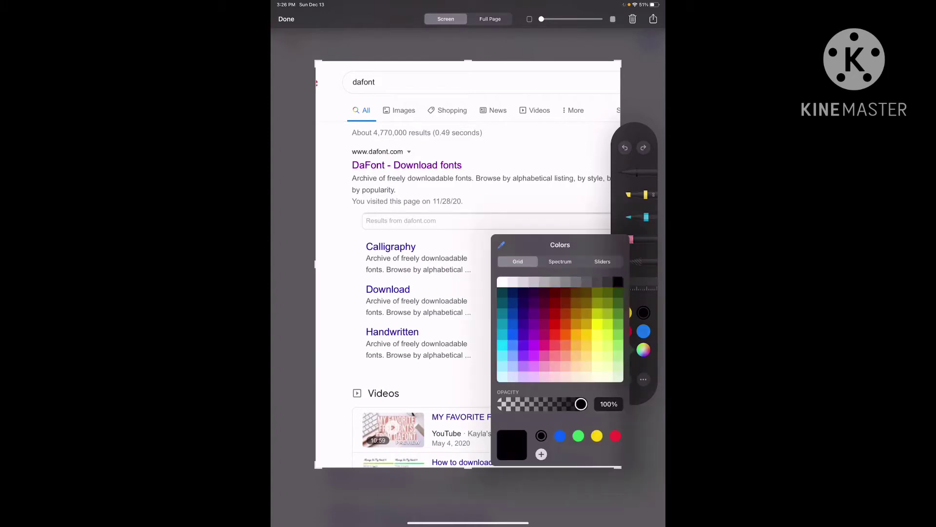
{"action": "left_click", "coordinate": [524, 324]}
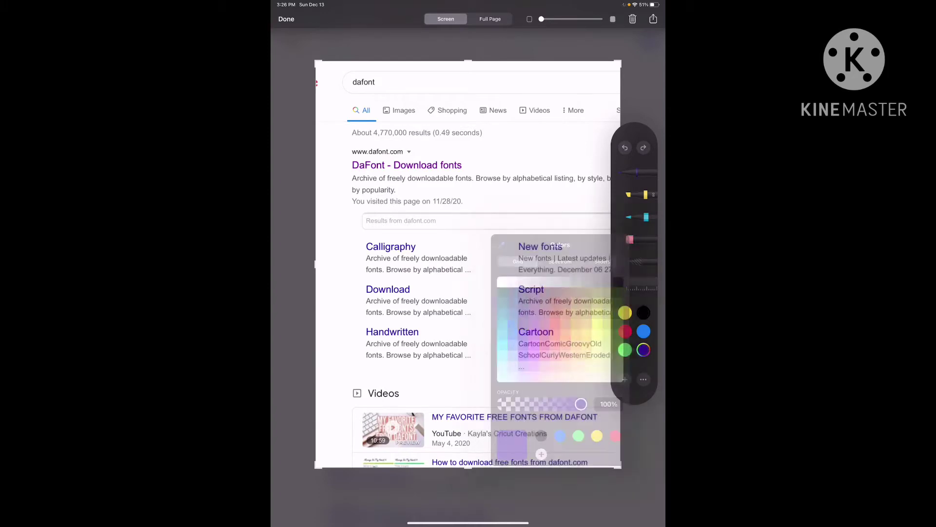
- Circle the top DaFont result in purple, underline its description, and close Markup
{"action": "mouse_move", "coordinate": [403, 143]}
{"action": "left_mouse_down"}
{"action": "mouse_move", "coordinate": [485, 138]}
{"action": "mouse_move", "coordinate": [344, 169]}
{"action": "mouse_move", "coordinate": [474, 172]}
{"action": "left_mouse_up"}
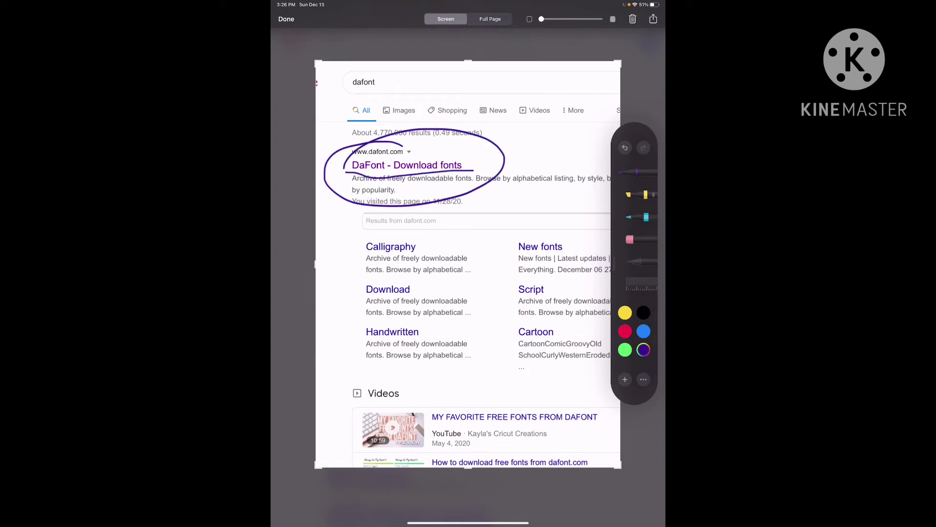
{"action": "scroll", "coordinate": [469, 264], "scroll_direction": "down", "scroll_amount": 3}
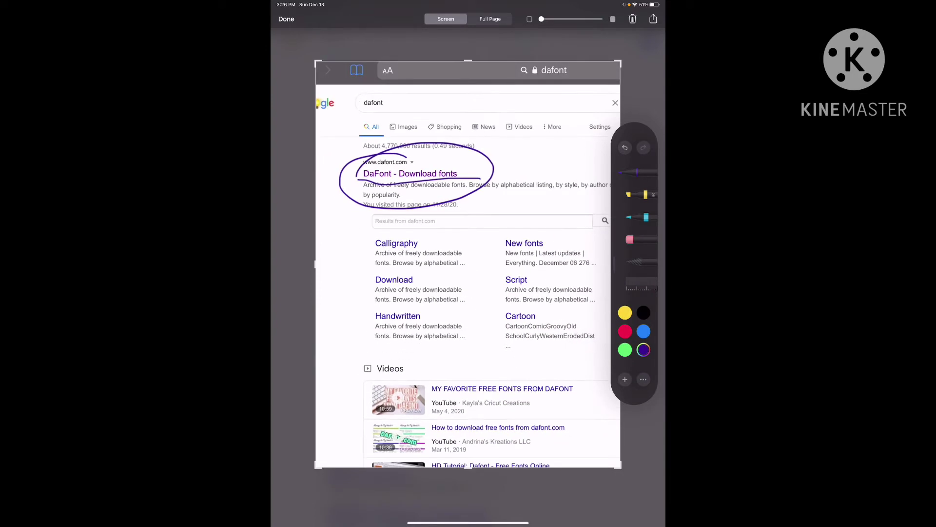
{"action": "left_click_drag", "start_coordinate": [371, 192], "coordinate": [577, 201]}
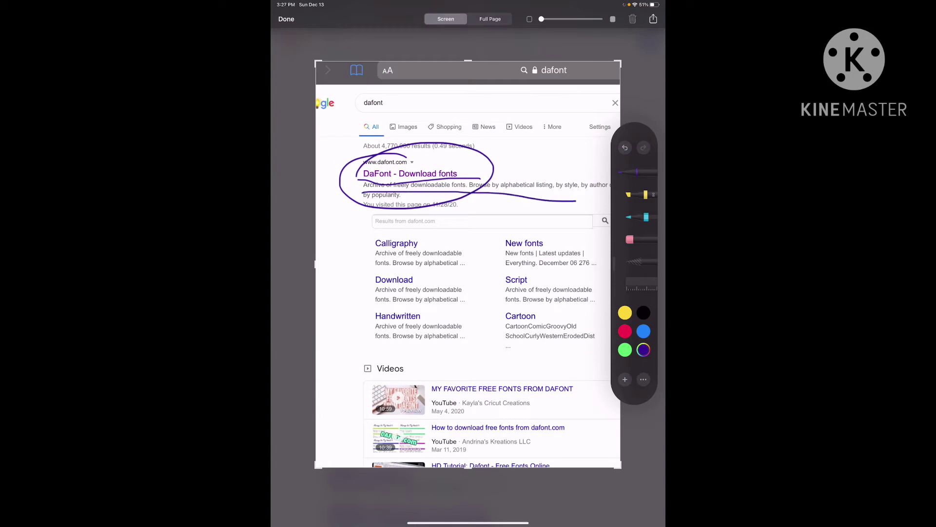
{"action": "left_click", "coordinate": [286, 19]}
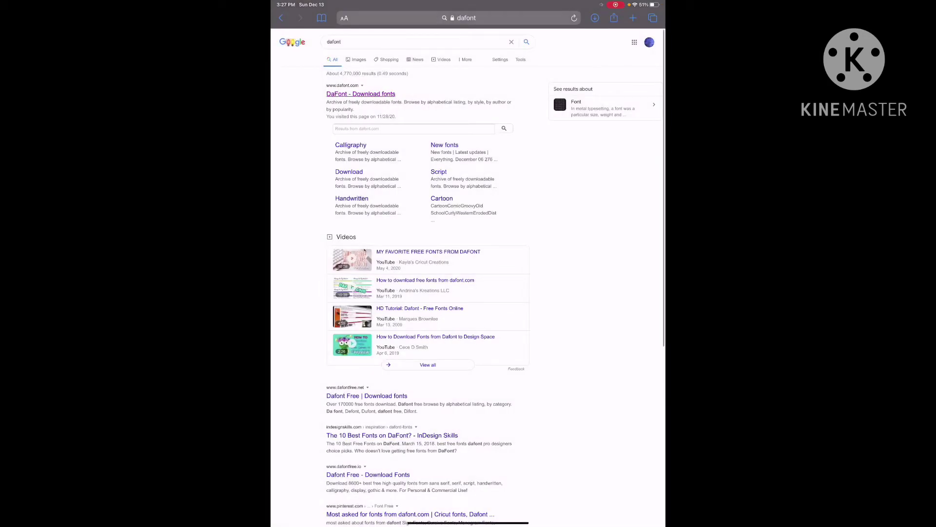
- Open DaFont and download the Holly And Berries font zip
{"action": "left_click", "coordinate": [361, 94]}
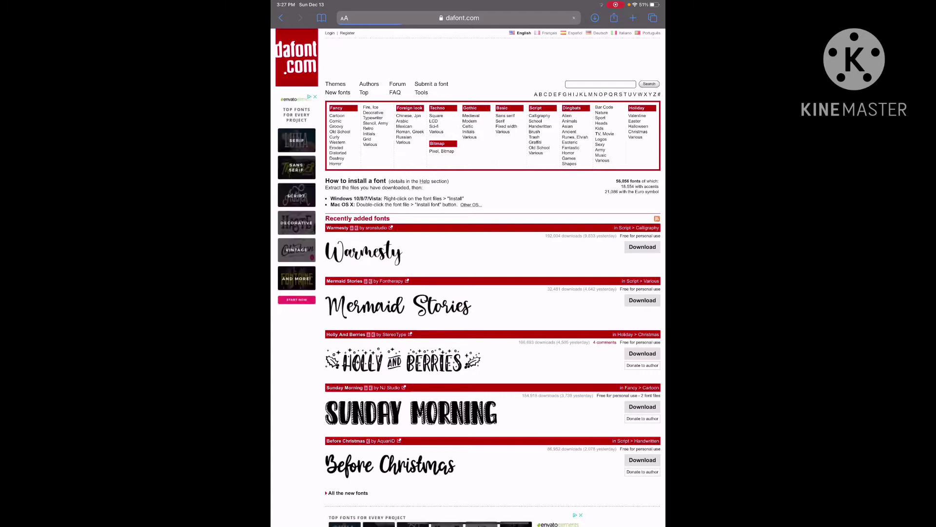
{"action": "scroll", "coordinate": [468, 293], "scroll_direction": "down", "scroll_amount": 3}
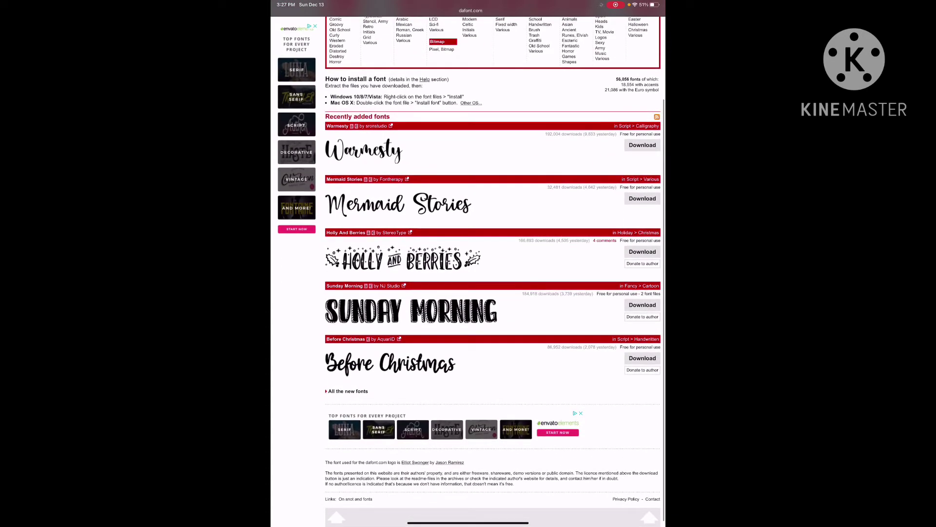
{"action": "left_click", "coordinate": [642, 251]}
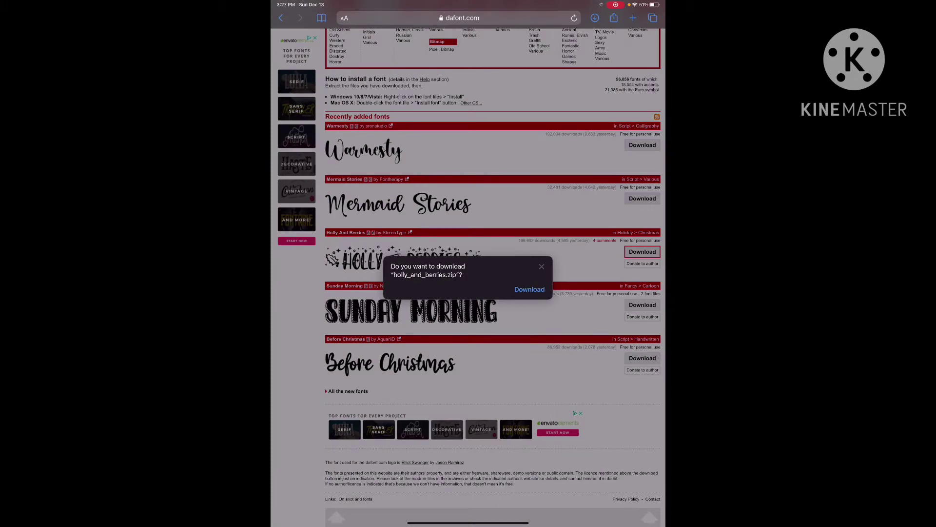
{"action": "left_click", "coordinate": [529, 289]}
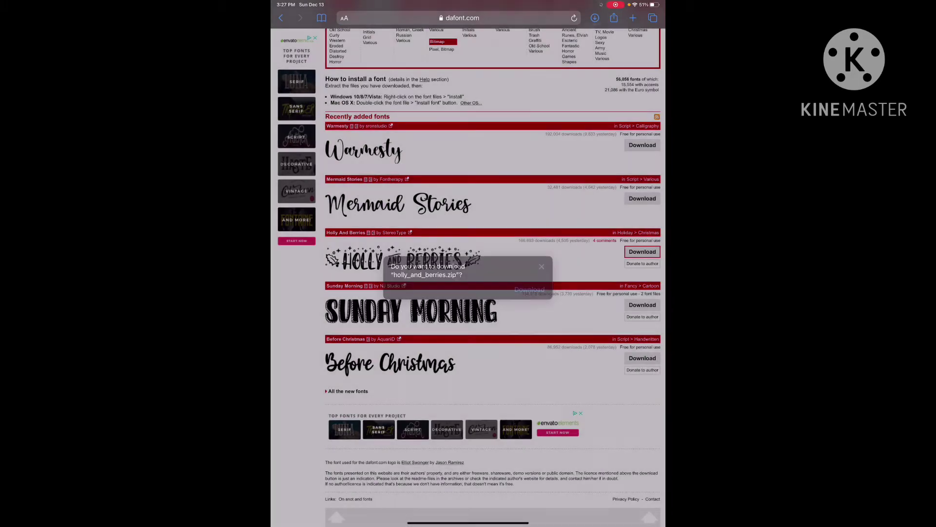
{"action": "scroll", "coordinate": [468, 293], "scroll_direction": "up", "scroll_amount": 3}
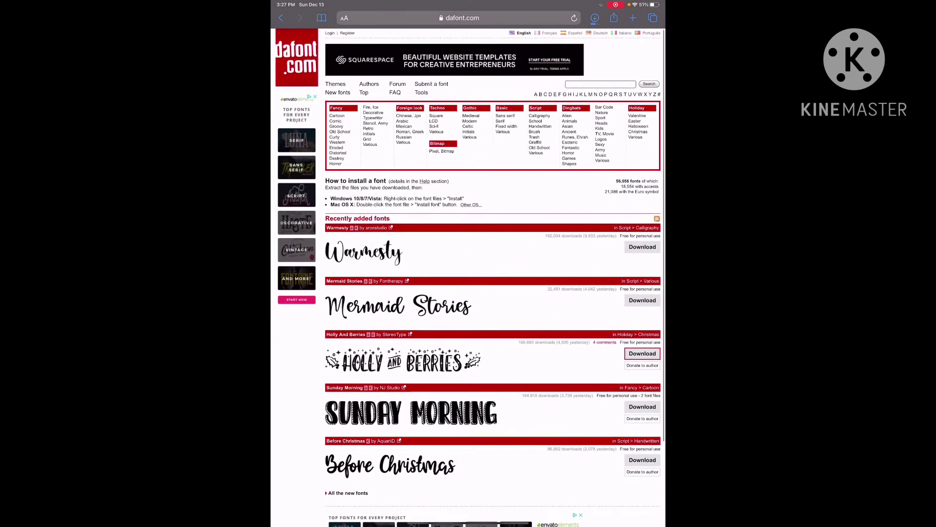
- Search dafont.com for Christmas fonts
{"action": "left_click", "coordinate": [601, 87]}
{"action": "type", "text": "Ch"}
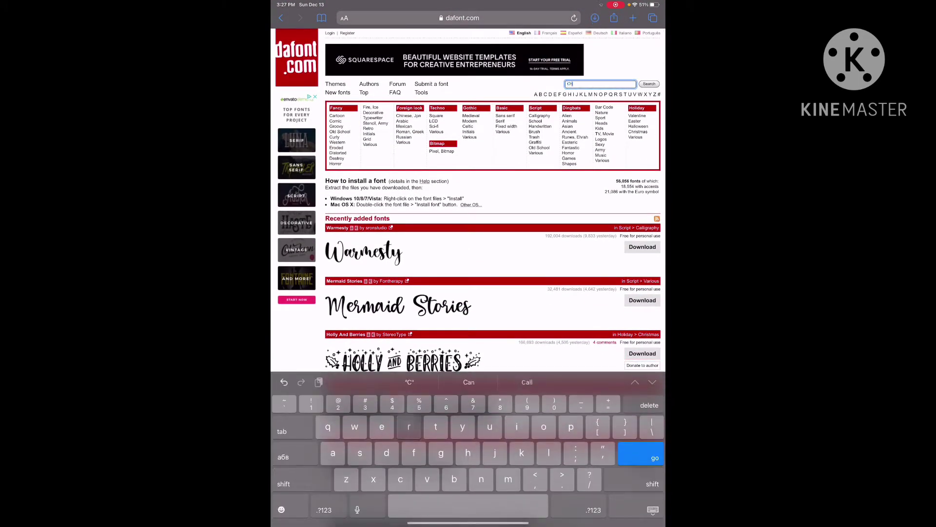
{"action": "type", "text": "ros"}
{"action": "left_click", "coordinate": [527, 381]}
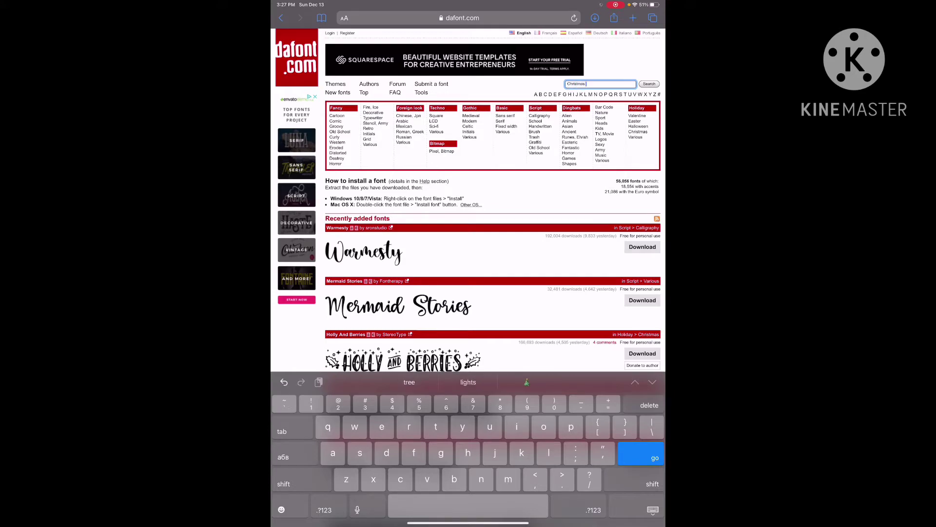
{"action": "left_click", "coordinate": [641, 457]}
{"action": "scroll", "coordinate": [493, 293], "scroll_direction": "down", "scroll_amount": 5}
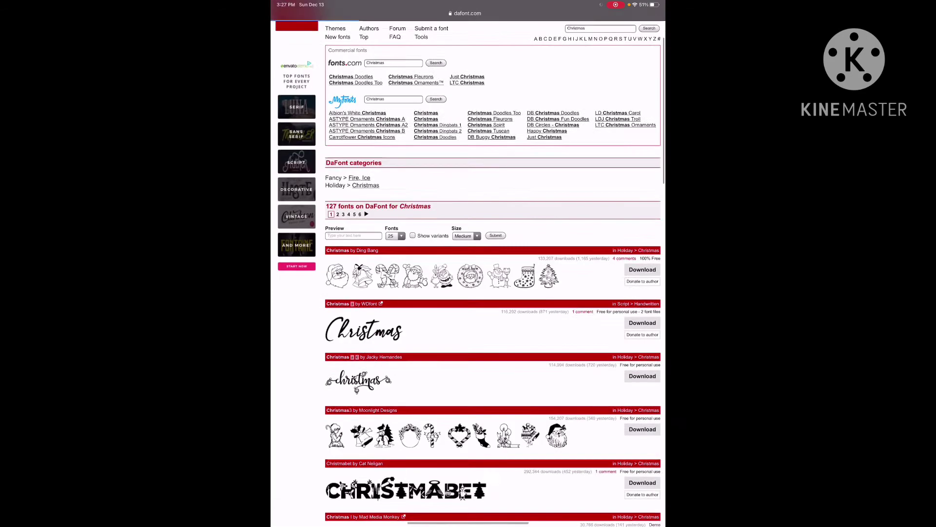
{"action": "scroll", "coordinate": [493, 293], "scroll_direction": "down", "scroll_amount": 5}
{"action": "scroll", "coordinate": [494, 293], "scroll_direction": "down", "scroll_amount": 5}
{"action": "scroll", "coordinate": [493, 293], "scroll_direction": "down", "scroll_amount": 5}
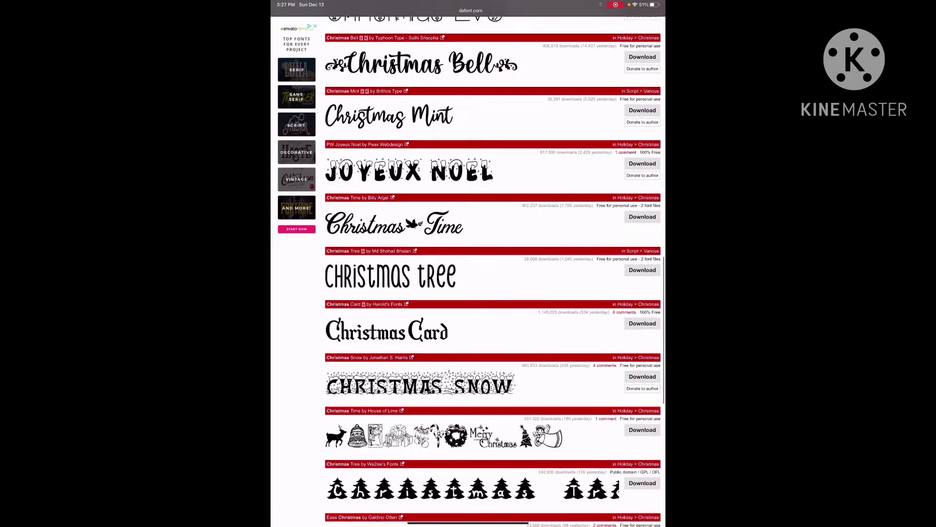
{"action": "scroll", "coordinate": [493, 293], "scroll_direction": "up", "scroll_amount": 2}
{"action": "scroll", "coordinate": [493, 293], "scroll_direction": "up", "scroll_amount": 5}
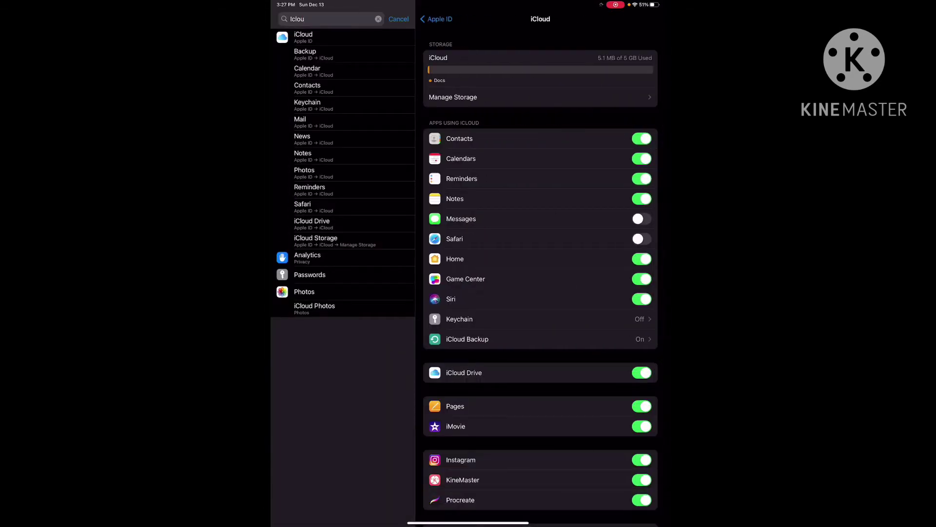
{"action": "scroll", "coordinate": [540, 263], "scroll_direction": "down", "scroll_amount": 3}
{"action": "scroll", "coordinate": [540, 263], "scroll_direction": "up", "scroll_amount": 3}
- Return from Settings to Safari's dafont Christmas results through the App Switcher
{"action": "left_click_drag", "start_coordinate": [468, 523], "coordinate": [468, 293]}
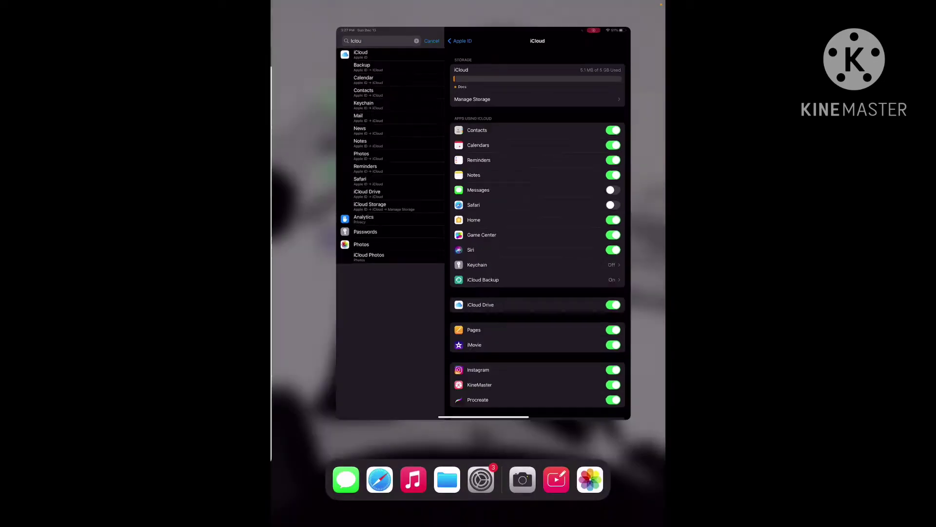
{"action": "left_click", "coordinate": [578, 322]}
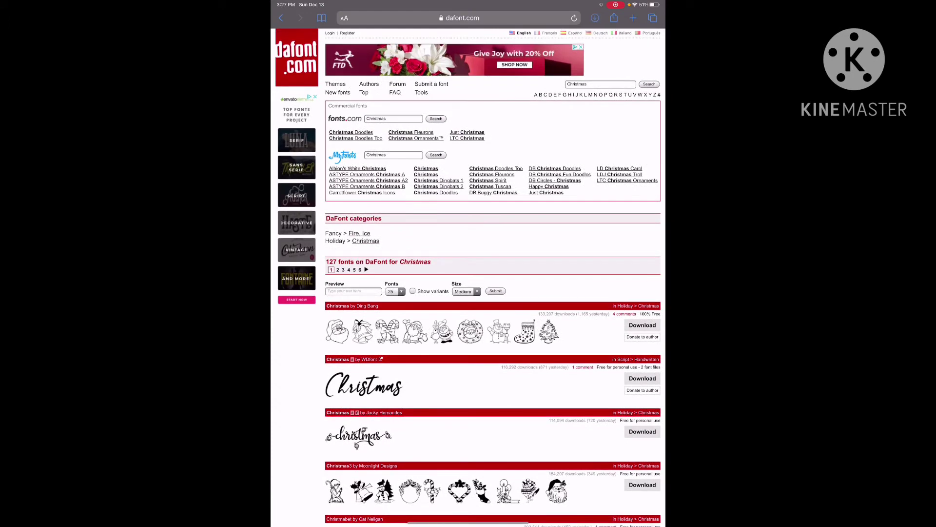
- Screenshot the dafont page, crop off the top bars, sketch loops, and set the thickest pen
{"action": "key", "text": "super+shift+4"}
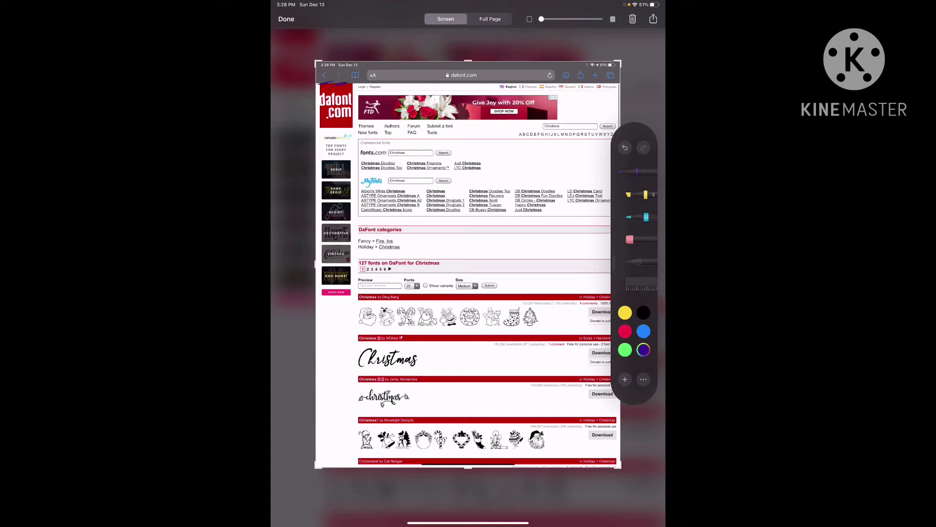
{"action": "mouse_move", "coordinate": [469, 63]}
{"action": "left_mouse_down"}
{"action": "mouse_move", "coordinate": [468, 83]}
{"action": "mouse_move", "coordinate": [468, 62]}
{"action": "left_mouse_up"}
{"action": "mouse_move", "coordinate": [352, 73]}
{"action": "left_mouse_down"}
{"action": "mouse_move", "coordinate": [438, 106]}
{"action": "mouse_move", "coordinate": [447, 64]}
{"action": "left_mouse_up"}
{"action": "left_click_drag", "start_coordinate": [539, 68], "coordinate": [524, 87]}
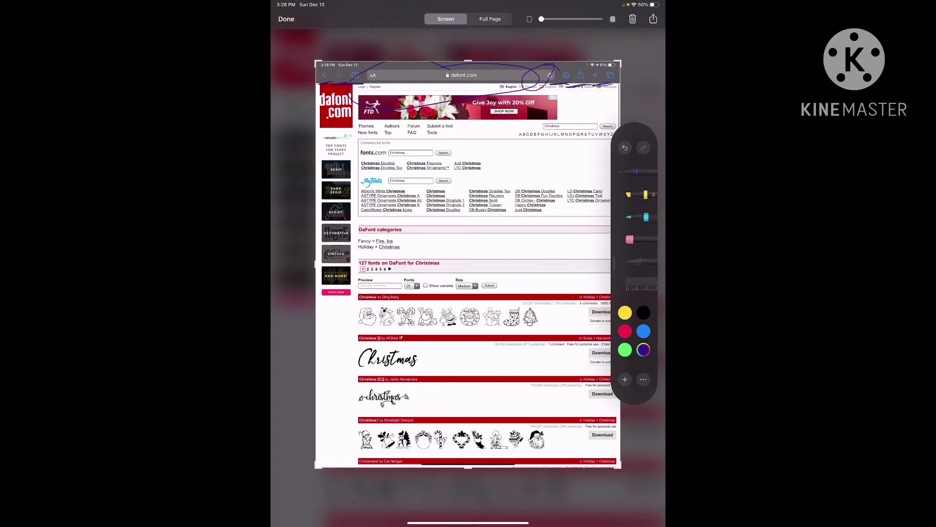
{"action": "left_click", "coordinate": [637, 172]}
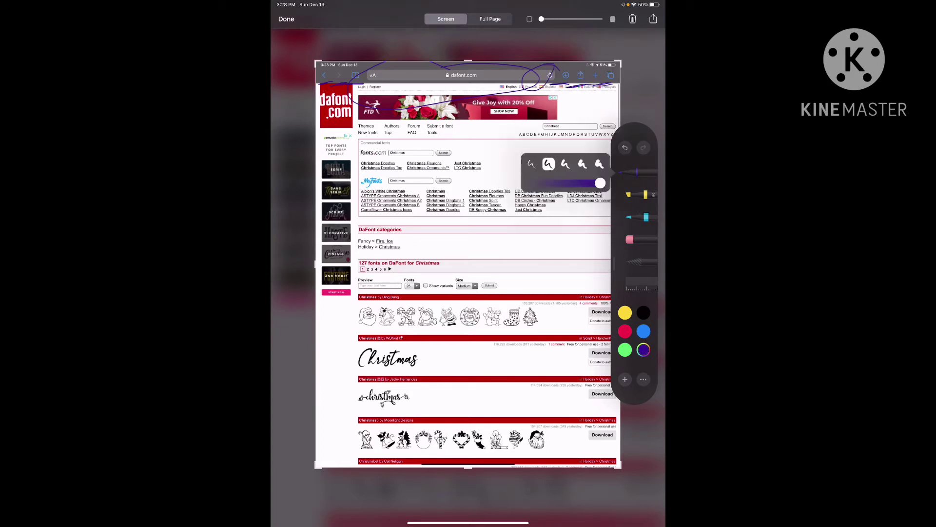
{"action": "left_click", "coordinate": [600, 165]}
{"action": "scroll", "coordinate": [468, 264], "scroll_direction": "up", "scroll_amount": 5}
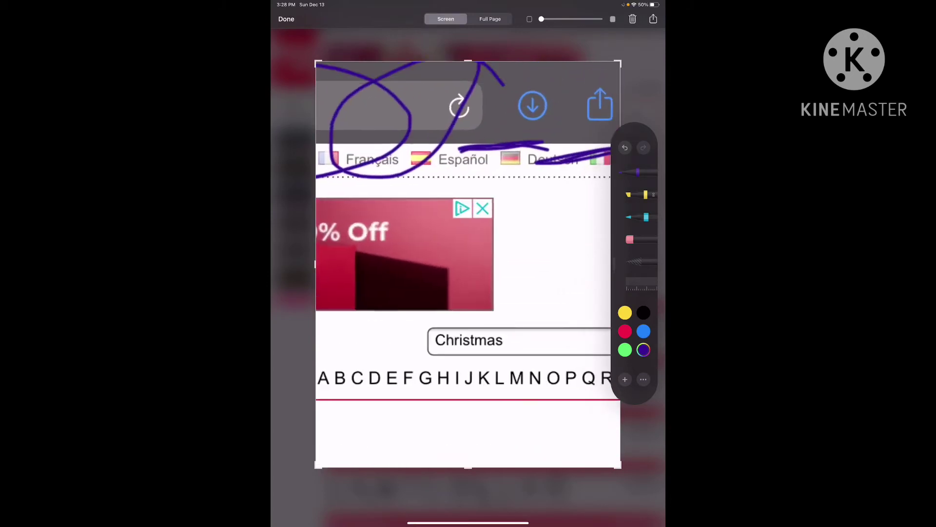
{"action": "scroll", "coordinate": [469, 264], "scroll_direction": "up", "scroll_amount": 3}
{"action": "scroll", "coordinate": [468, 263], "scroll_direction": "up", "scroll_amount": 3}
- Circle the download icon with a thinner pen and remove the stray marks
{"action": "mouse_move", "coordinate": [502, 73]}
{"action": "left_mouse_down"}
{"action": "mouse_move", "coordinate": [480, 213]}
{"action": "mouse_move", "coordinate": [512, 125]}
{"action": "left_mouse_up"}
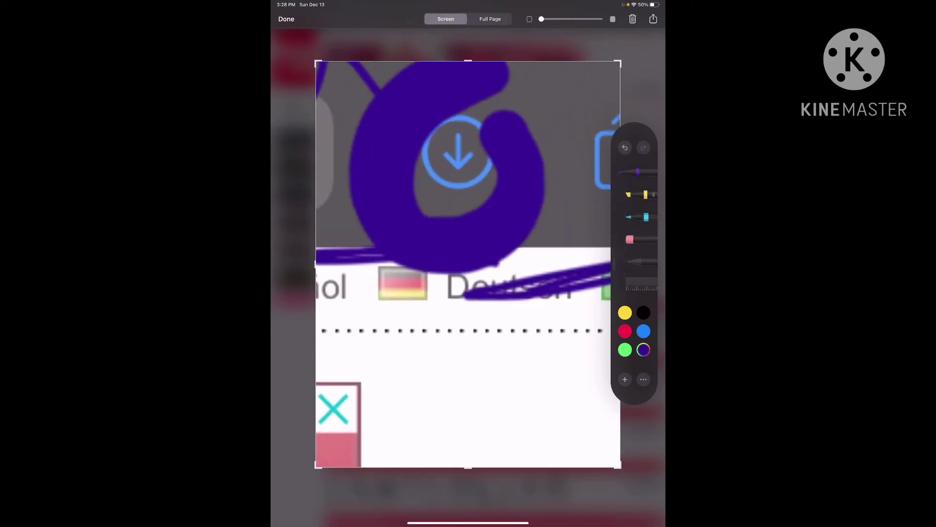
{"action": "left_click", "coordinate": [625, 148]}
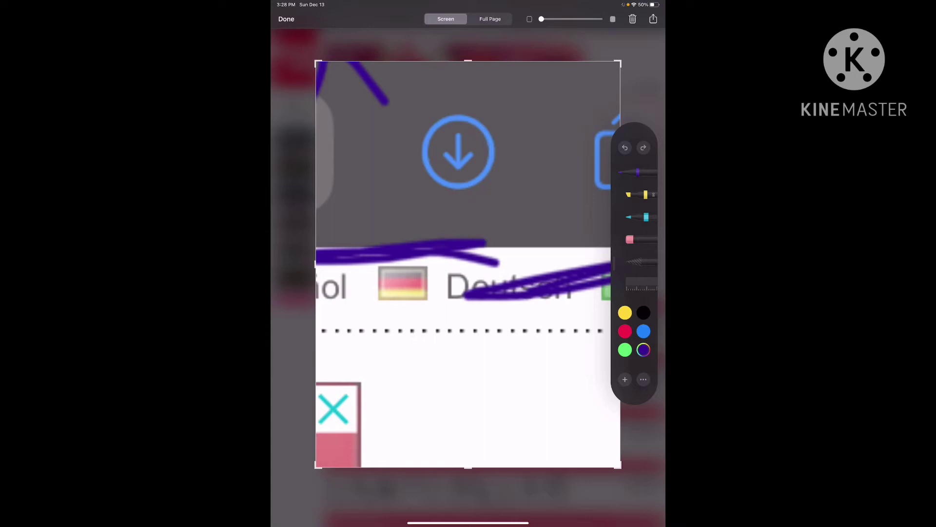
{"action": "left_click", "coordinate": [637, 171]}
{"action": "left_click", "coordinate": [566, 164]}
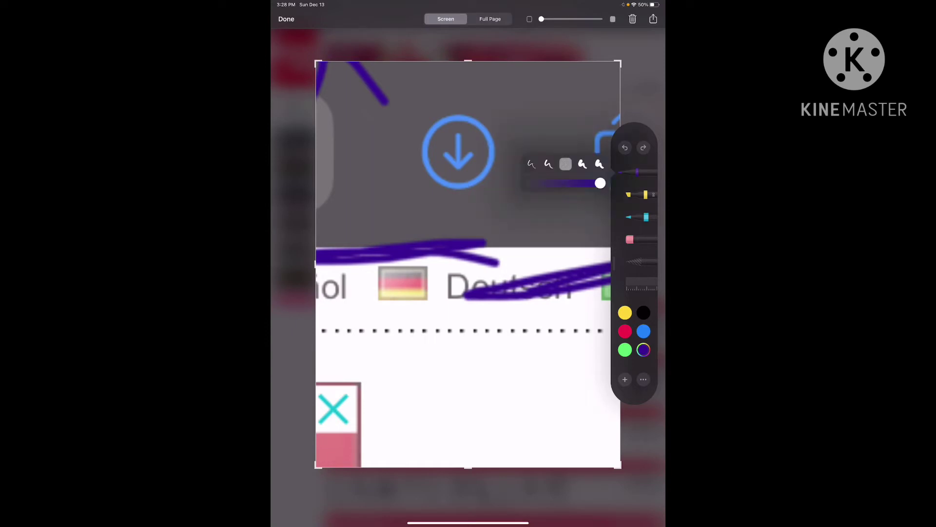
{"action": "left_click", "coordinate": [637, 171]}
{"action": "mouse_move", "coordinate": [475, 81]}
{"action": "left_mouse_down"}
{"action": "mouse_move", "coordinate": [388, 212]}
{"action": "mouse_move", "coordinate": [537, 109]}
{"action": "mouse_move", "coordinate": [439, 80]}
{"action": "left_mouse_up"}
{"action": "left_click", "coordinate": [457, 135]}
{"action": "mouse_move", "coordinate": [457, 135]}
{"action": "left_mouse_down"}
{"action": "mouse_move", "coordinate": [457, 170]}
{"action": "mouse_move", "coordinate": [482, 142]}
{"action": "left_mouse_up"}
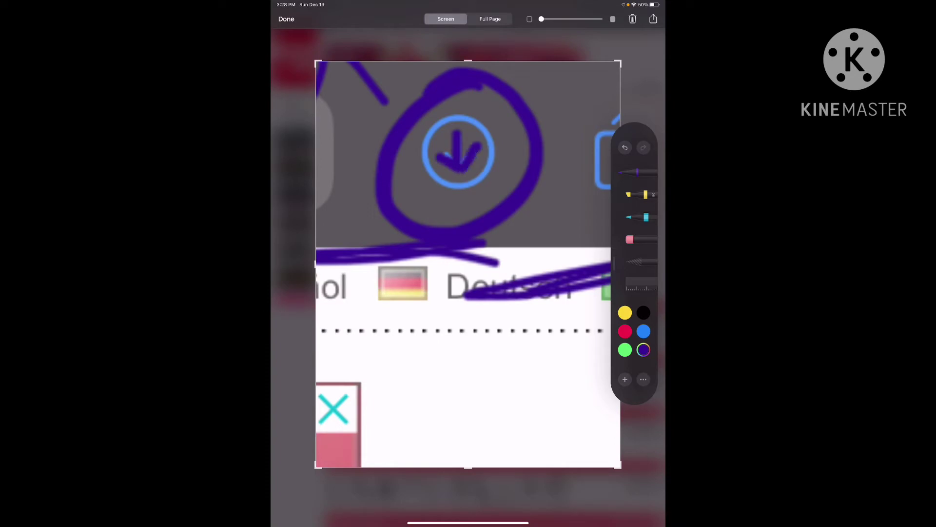
{"action": "left_click", "coordinate": [625, 146]}
- Close Markup and open holly_and_berries from Safari's recent downloads in Files
{"action": "left_click", "coordinate": [286, 19]}
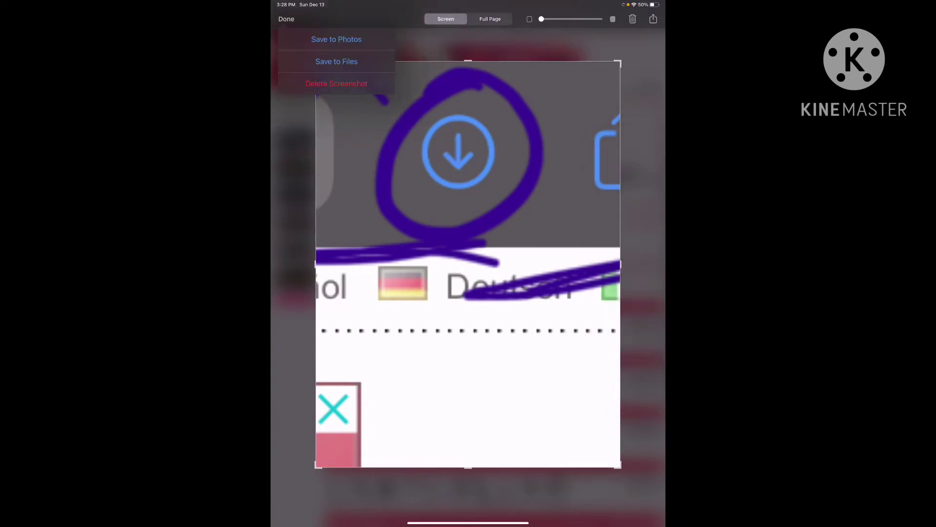
{"action": "left_click", "coordinate": [335, 39]}
{"action": "left_click", "coordinate": [594, 18]}
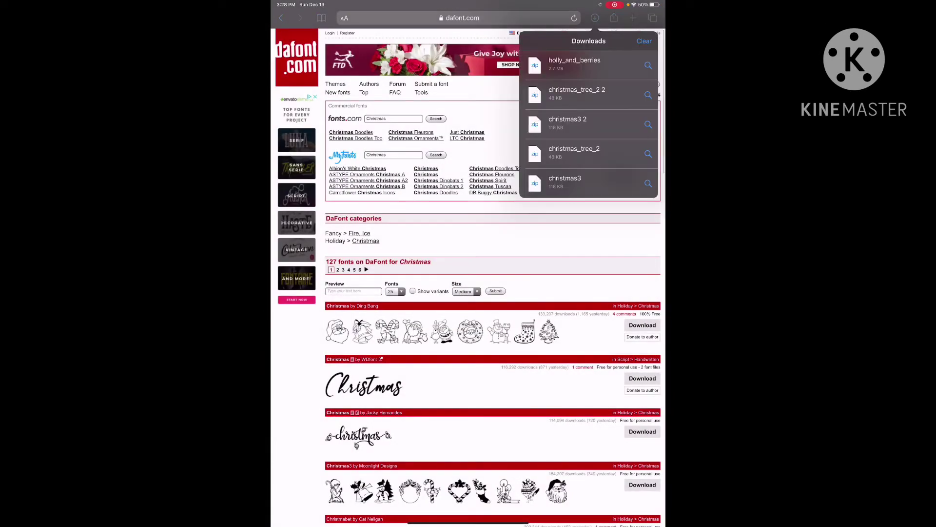
{"action": "scroll", "coordinate": [589, 121], "scroll_direction": "down", "scroll_amount": 2}
{"action": "left_click", "coordinate": [647, 64]}
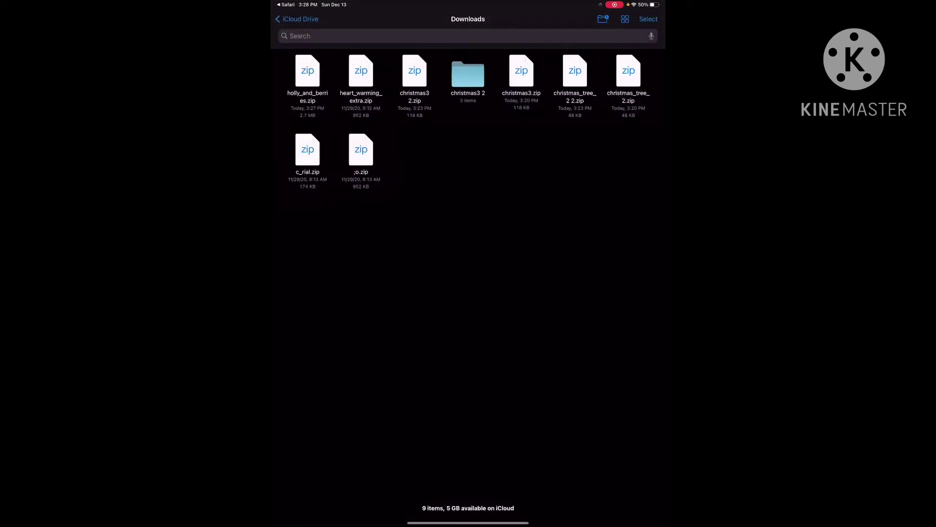
- Reopen the Files Downloads folder and show the actions for holly_and_berries.zip
{"action": "left_click_drag", "start_coordinate": [469, 522], "coordinate": [468, 293]}
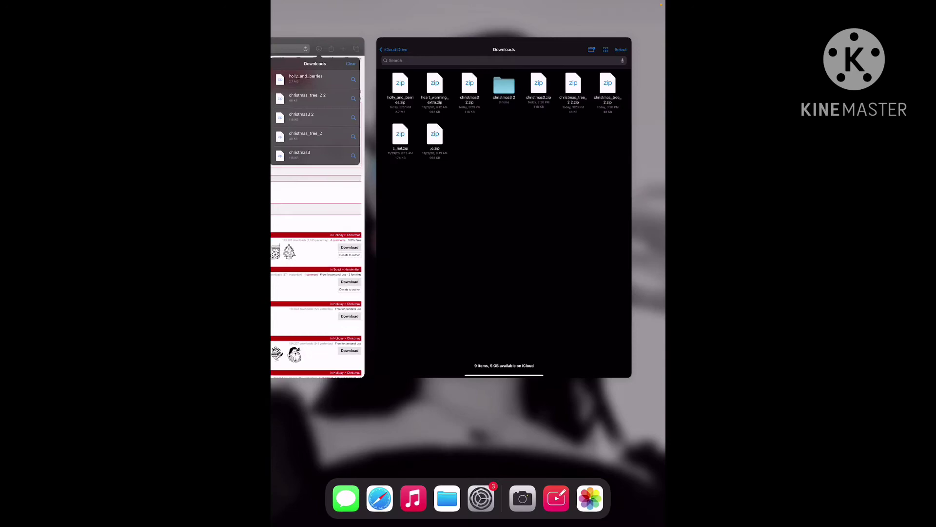
{"action": "left_click", "coordinate": [583, 152]}
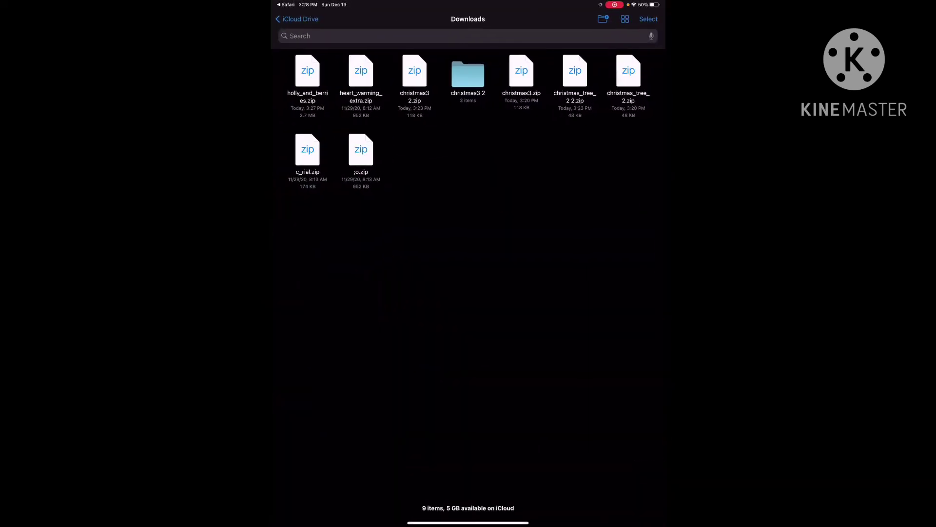
{"action": "left_click", "coordinate": [307, 72]}
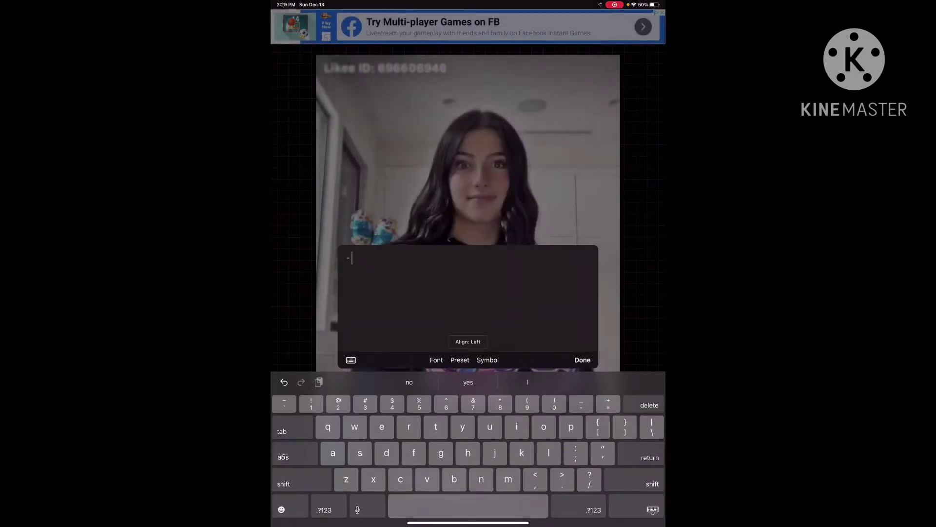
{"action": "type", "text": "Chr"}
- Finish the '- CHRISTMAS -' title and enlarge it from size 25 to 57
{"action": "left_click", "coordinate": [527, 381]}
{"action": "type", "text": "-"}
{"action": "left_click", "coordinate": [582, 359]}
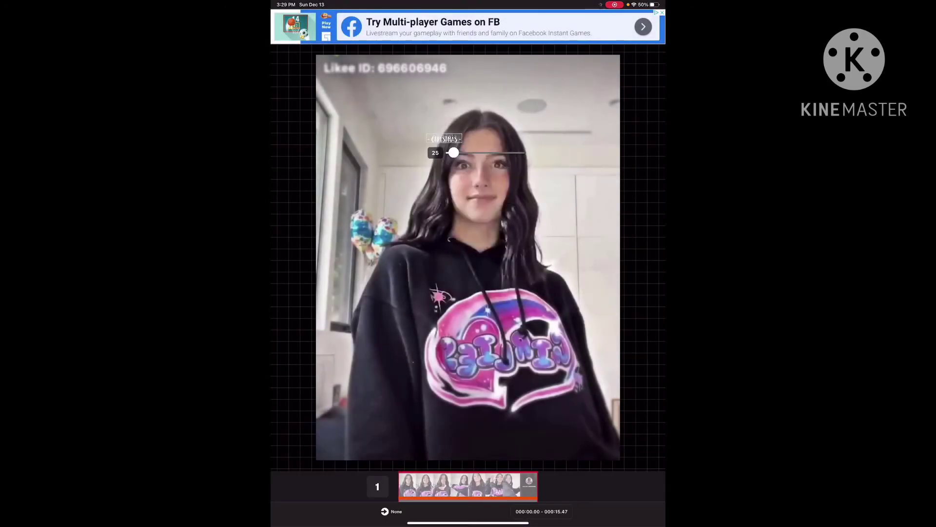
{"action": "left_click_drag", "start_coordinate": [453, 152], "coordinate": [456, 147]}
- Open the title's colour settings, view the outline, and make the shadow fully opaque
{"action": "left_click", "coordinate": [528, 186]}
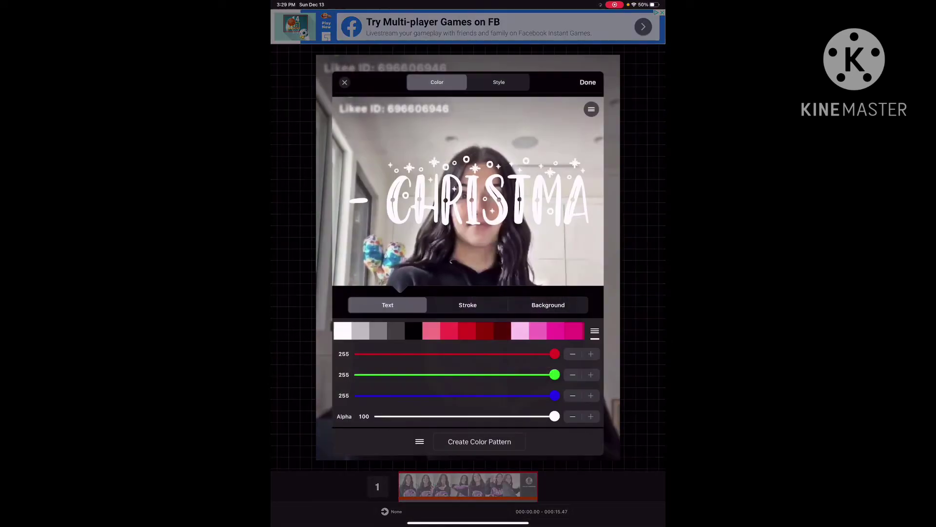
{"action": "left_click", "coordinate": [468, 304]}
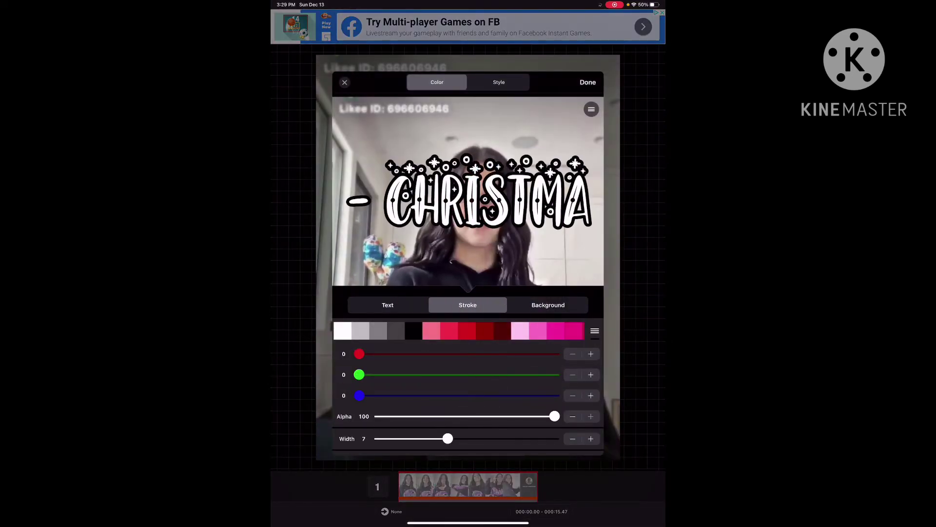
{"action": "left_click", "coordinate": [499, 82]}
{"action": "left_click_drag", "start_coordinate": [376, 329], "coordinate": [554, 328]}
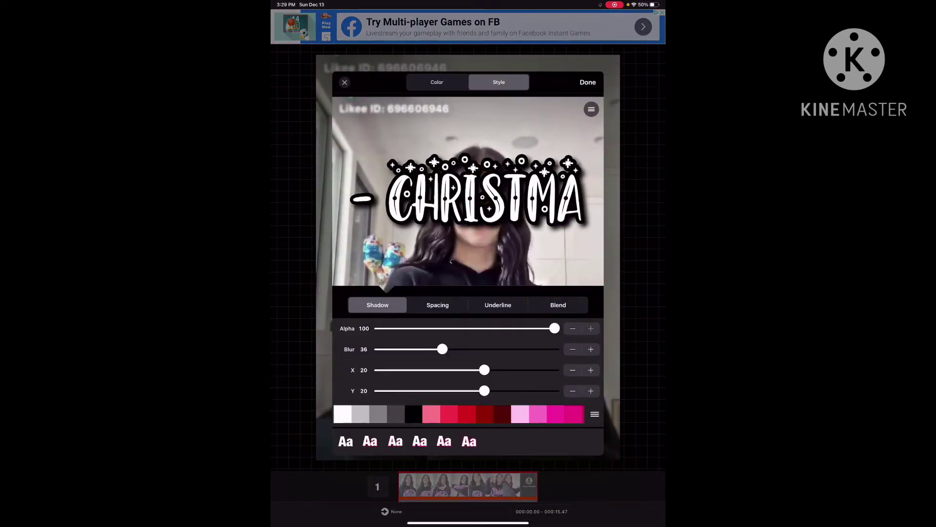
- Change the title's letter spacing and set line spacing to -10
{"action": "left_click", "coordinate": [438, 304]}
{"action": "mouse_move", "coordinate": [398, 328]}
{"action": "left_mouse_down"}
{"action": "mouse_move", "coordinate": [523, 329]}
{"action": "mouse_move", "coordinate": [379, 329]}
{"action": "left_mouse_up"}
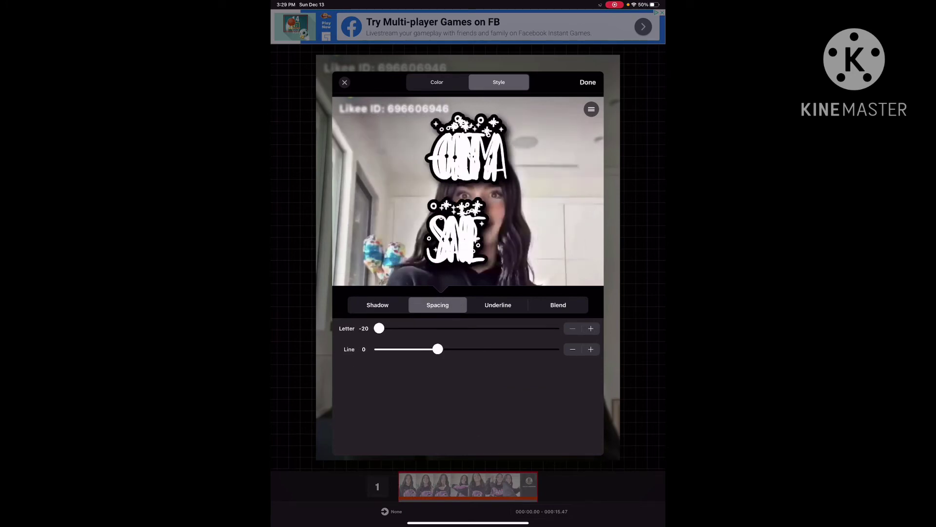
{"action": "mouse_move", "coordinate": [438, 349]}
{"action": "left_mouse_down"}
{"action": "mouse_move", "coordinate": [499, 350]}
{"action": "mouse_move", "coordinate": [378, 349]}
{"action": "mouse_move", "coordinate": [431, 349]}
{"action": "left_mouse_up"}
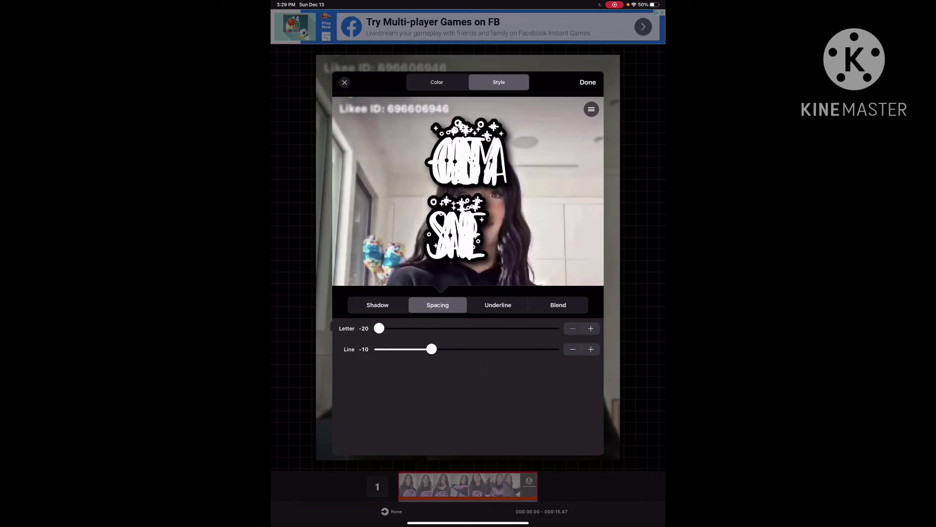
{"action": "left_click", "coordinate": [588, 82]}
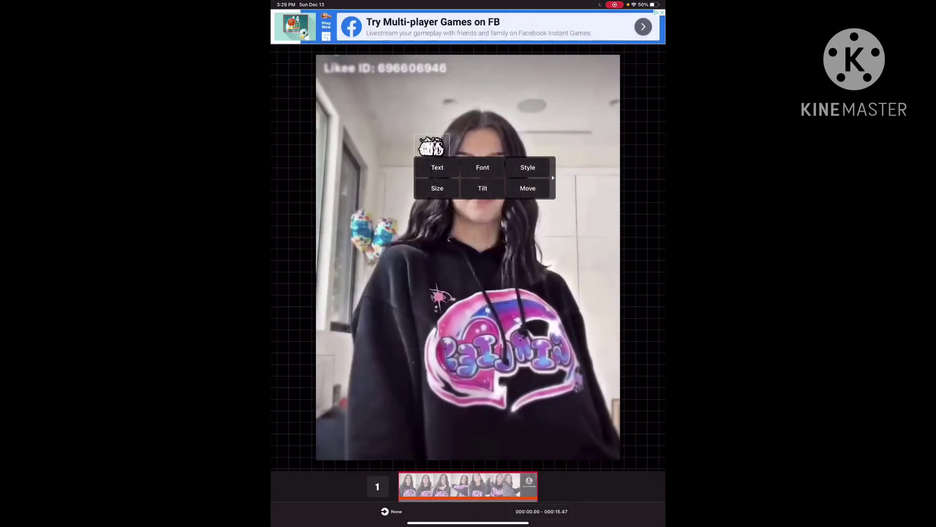
- Replace the title text with '- CHRISTMAS -' and place it on the video
{"action": "left_click", "coordinate": [437, 167]}
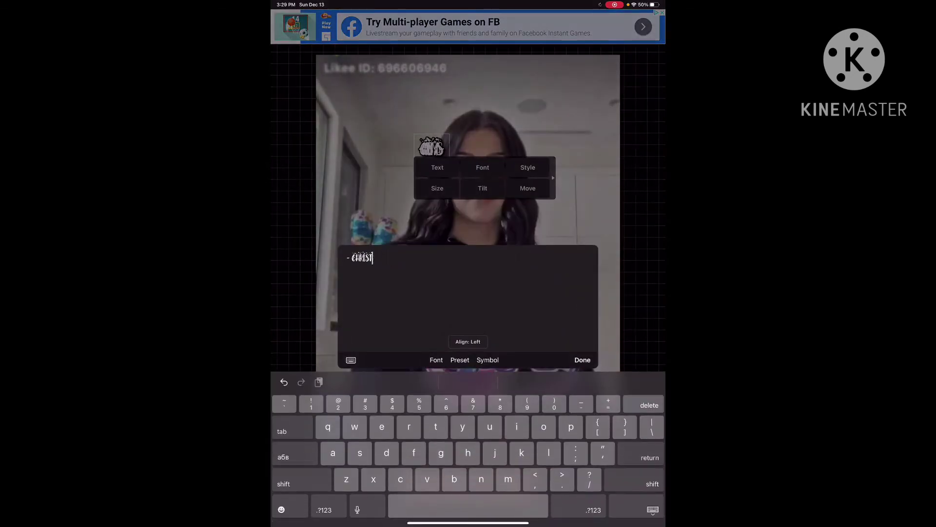
{"action": "key", "text": "BackSpace"}
{"action": "key", "text": "BackSpace"}
{"action": "left_click", "coordinate": [583, 359]}
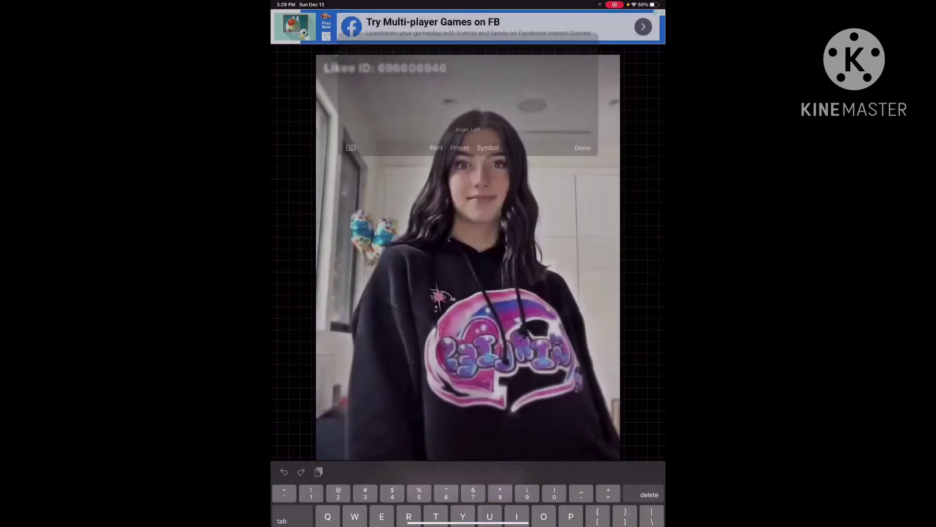
{"action": "left_click", "coordinate": [432, 150]}
{"action": "type", "text": "-Ch"}
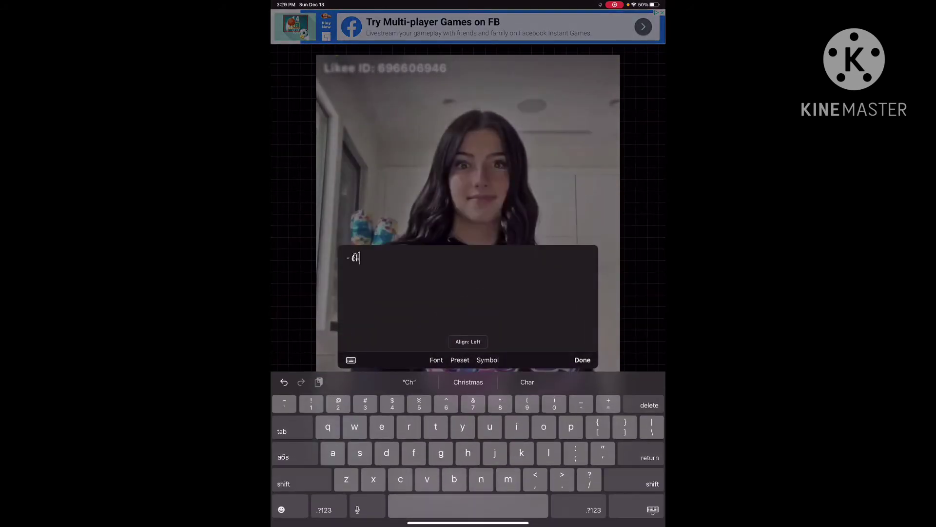
{"action": "left_click", "coordinate": [468, 381]}
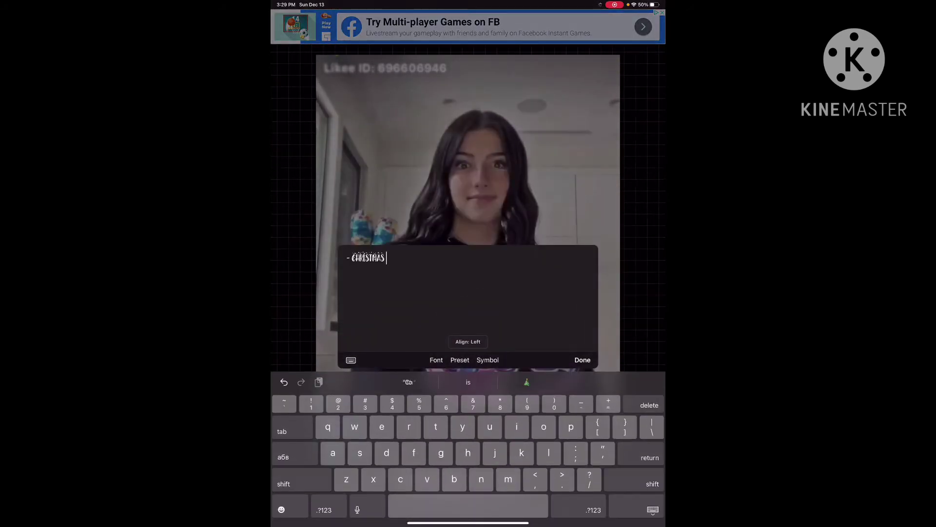
{"action": "left_click", "coordinate": [583, 359]}
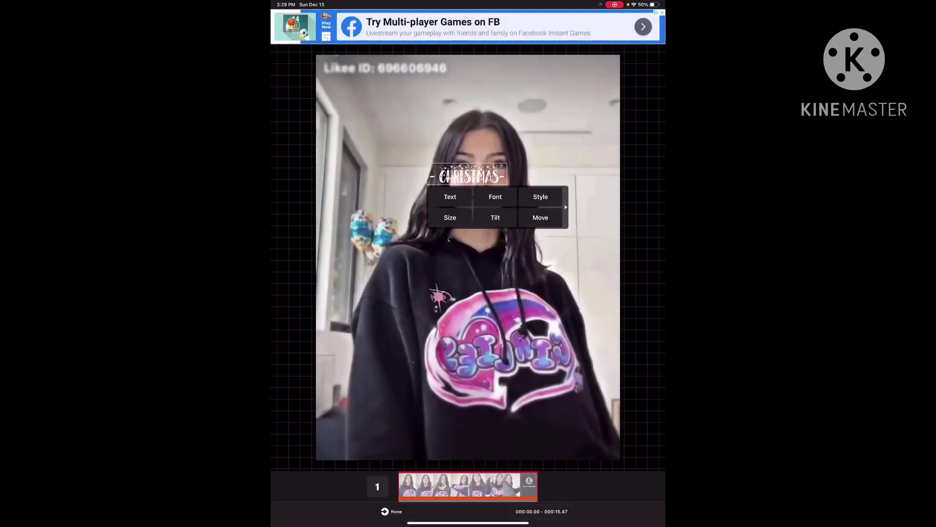
- Give the title a fully opaque, thicker outline and an opaque shadow, then deselect it
{"action": "left_click", "coordinate": [541, 197]}
{"action": "left_click", "coordinate": [467, 305]}
{"action": "left_click_drag", "start_coordinate": [379, 416], "coordinate": [554, 415]}
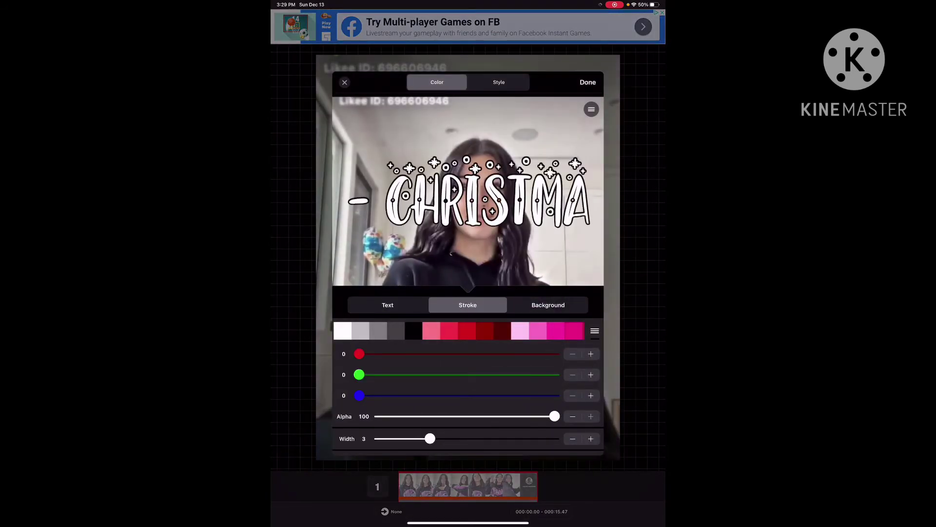
{"action": "left_click_drag", "start_coordinate": [429, 439], "coordinate": [444, 438]}
{"action": "left_click", "coordinate": [498, 82]}
{"action": "left_click_drag", "start_coordinate": [376, 328], "coordinate": [554, 328]}
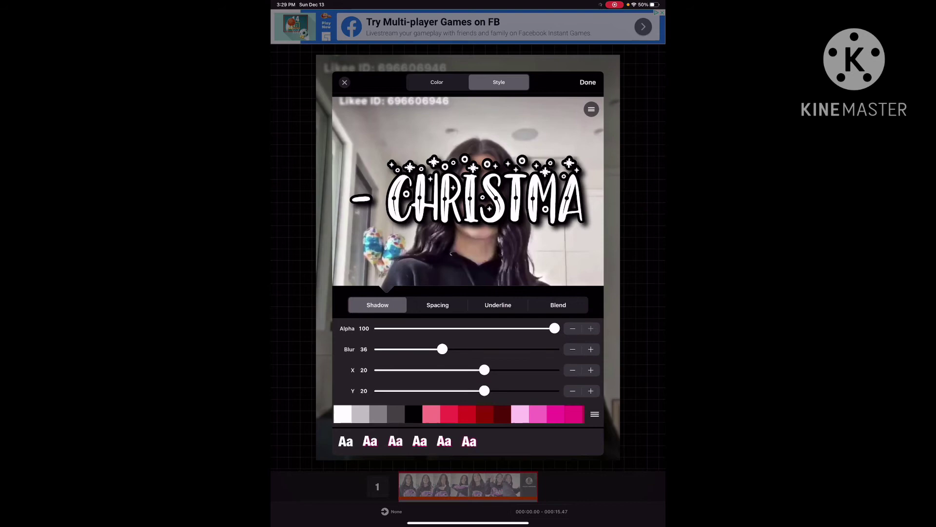
{"action": "left_click", "coordinate": [588, 81]}
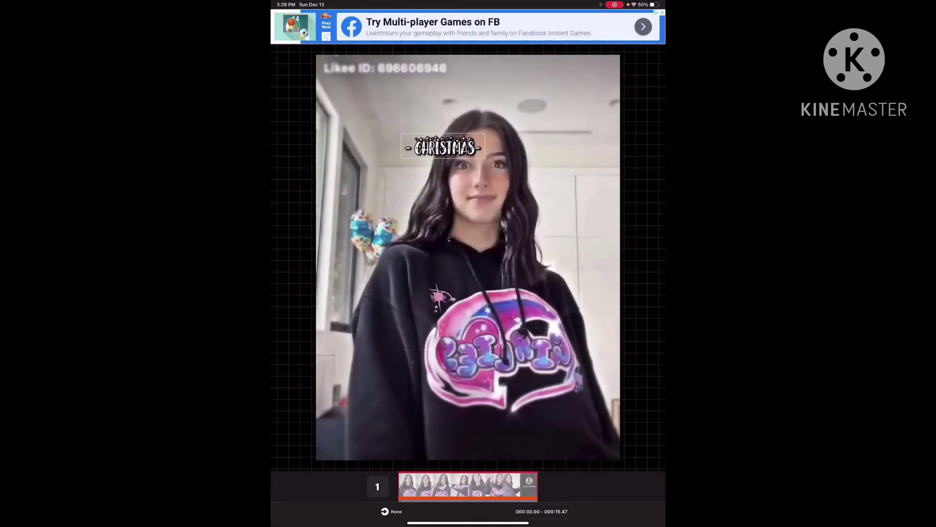
{"action": "left_click", "coordinate": [468, 330]}
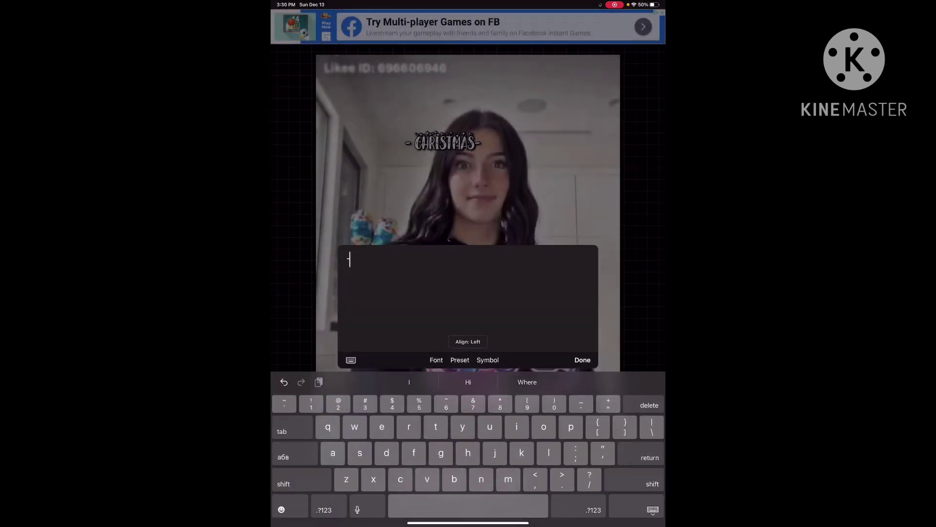
{"action": "type", "text": "- Wish"}
{"action": "type", "text": "list -"}
- Place the '- WISHLIST -' caption and style it with a dark outline and fully opaque shadow
{"action": "left_click", "coordinate": [582, 359]}
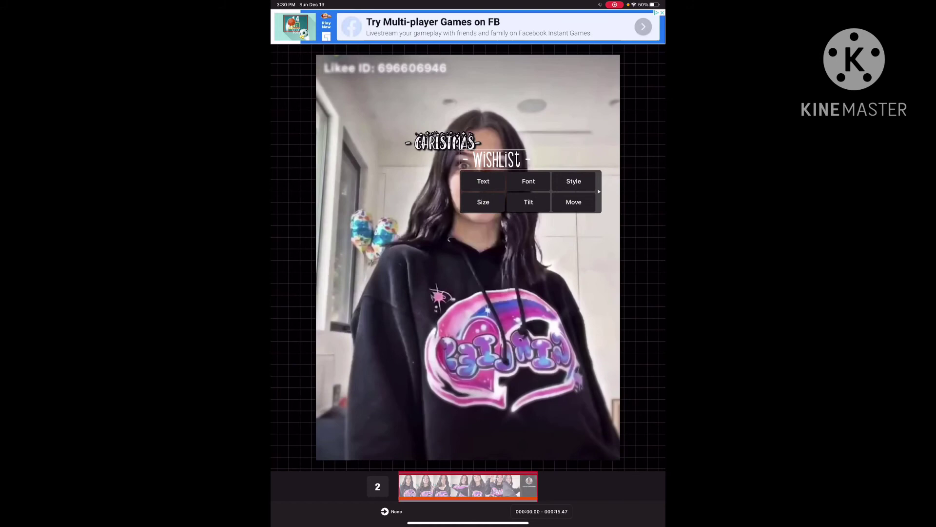
{"action": "left_click", "coordinate": [573, 180]}
{"action": "left_click", "coordinate": [468, 304]}
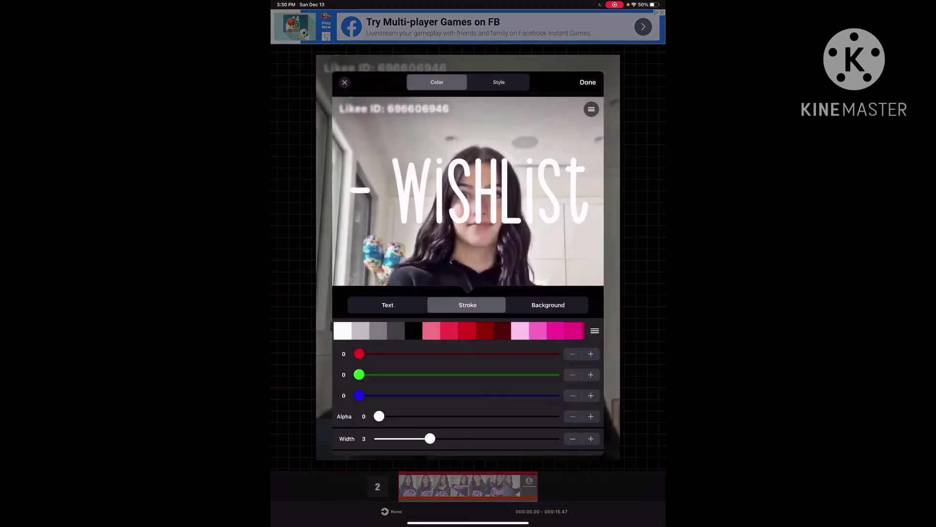
{"action": "left_click_drag", "start_coordinate": [429, 439], "coordinate": [458, 439]}
{"action": "left_click", "coordinate": [500, 83]}
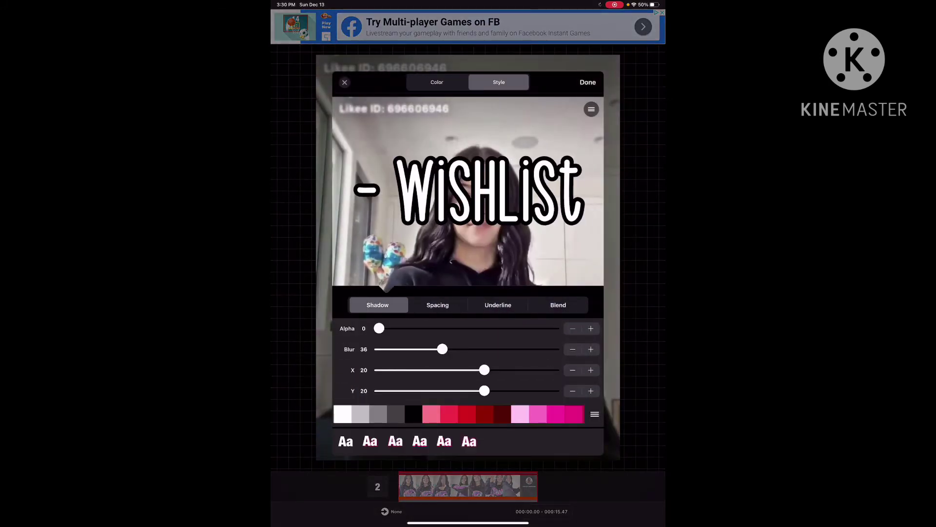
{"action": "left_click_drag", "start_coordinate": [378, 328], "coordinate": [554, 327]}
{"action": "left_click", "coordinate": [588, 82]}
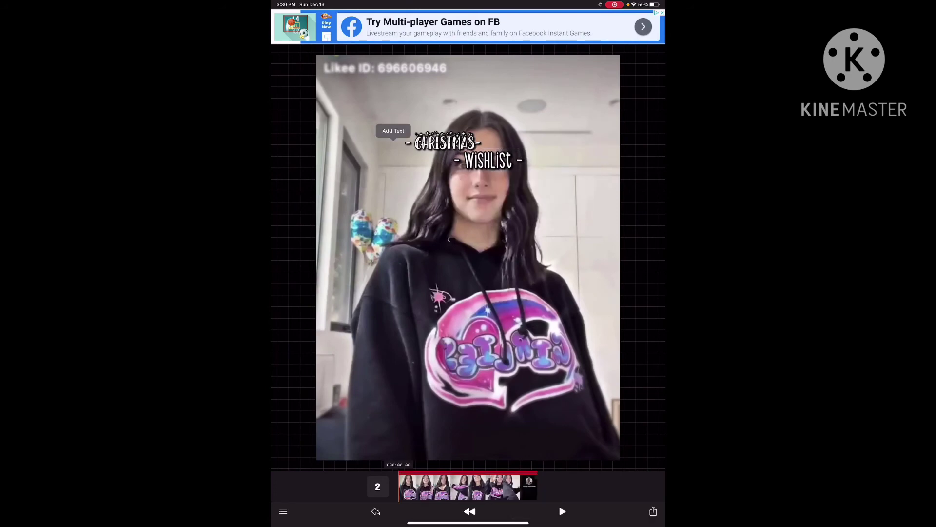
- Add a new text layer containing the font's candy-cane symbol glyph
{"action": "left_click", "coordinate": [393, 132]}
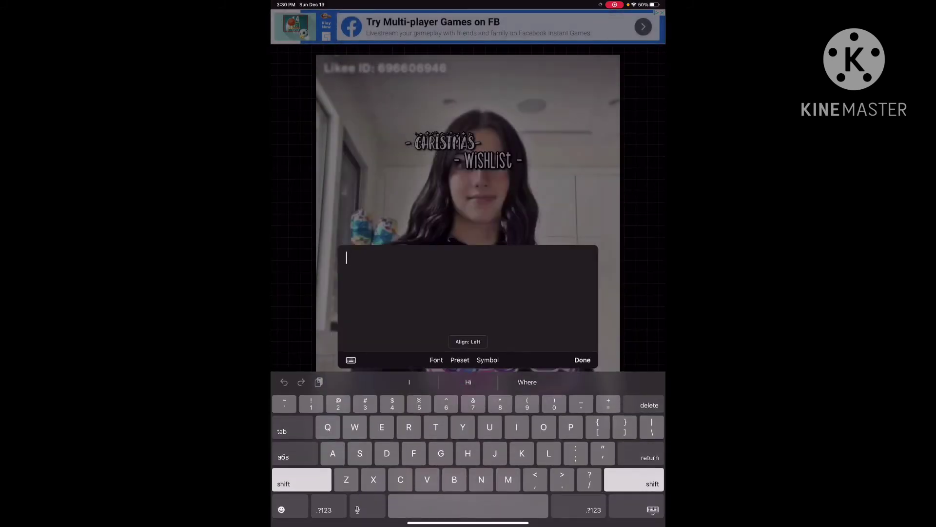
{"action": "left_click", "coordinate": [350, 359]}
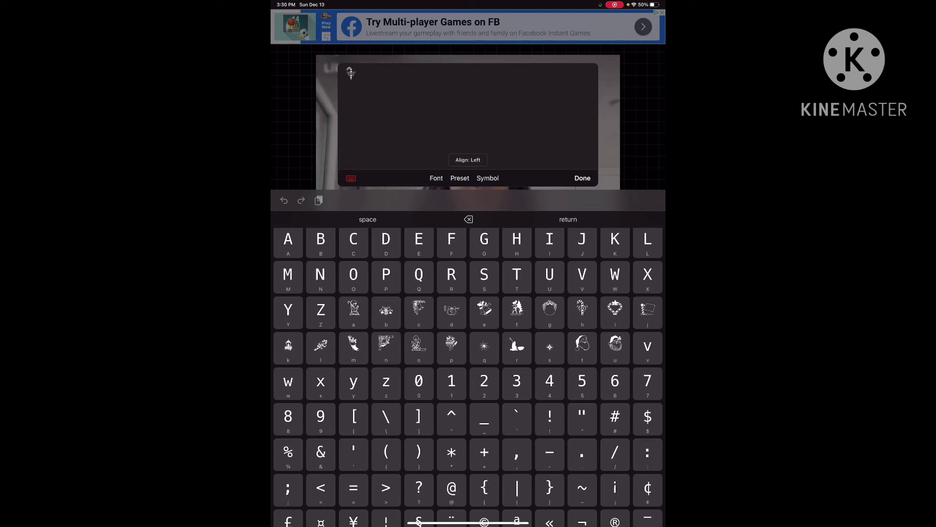
{"action": "left_click", "coordinate": [582, 178]}
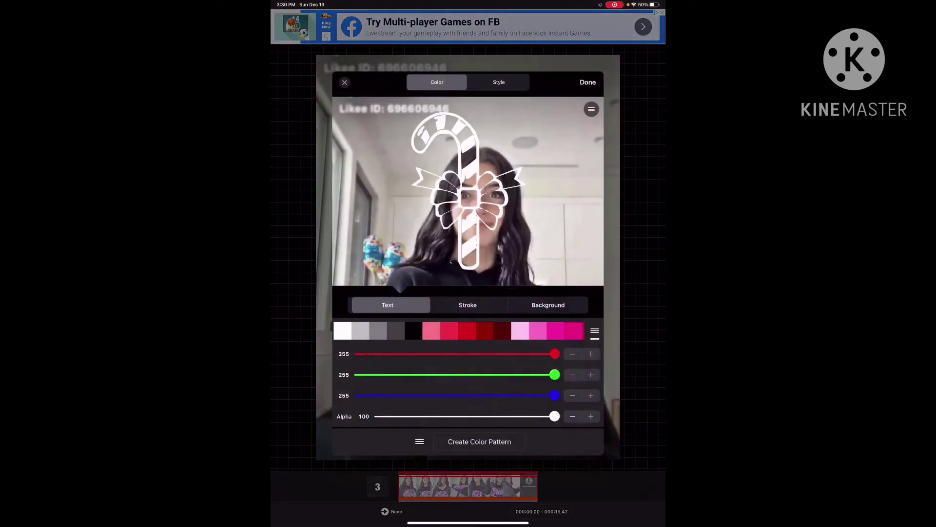
- Give the candy cane a thick dark outline and a fully opaque shadow
{"action": "mouse_move", "coordinate": [379, 415]}
{"action": "left_mouse_down"}
{"action": "mouse_move", "coordinate": [506, 416]}
{"action": "mouse_move", "coordinate": [498, 415]}
{"action": "left_mouse_up"}
{"action": "mouse_move", "coordinate": [429, 439]}
{"action": "left_mouse_down"}
{"action": "mouse_move", "coordinate": [443, 438]}
{"action": "mouse_move", "coordinate": [397, 438]}
{"action": "mouse_move", "coordinate": [429, 438]}
{"action": "left_mouse_up"}
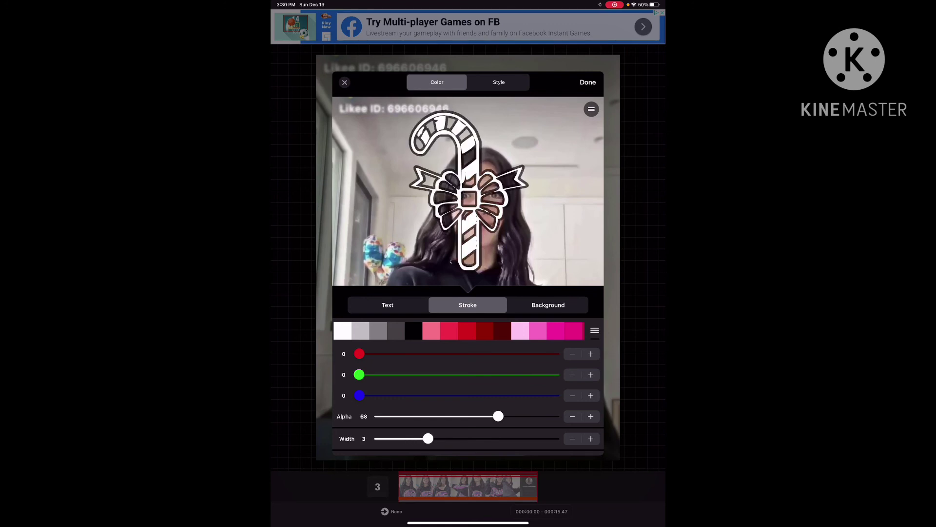
{"action": "left_click", "coordinate": [499, 82]}
{"action": "left_click_drag", "start_coordinate": [379, 328], "coordinate": [554, 328]}
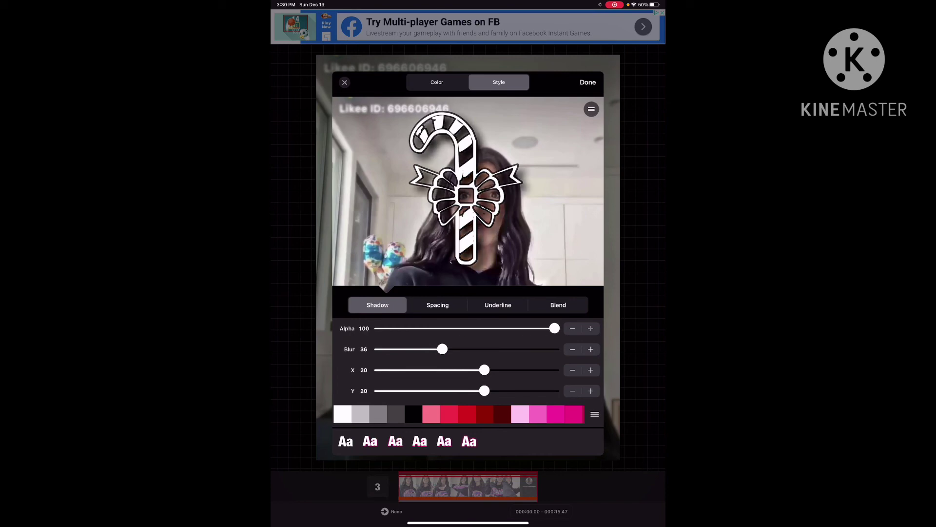
{"action": "left_click", "coordinate": [587, 81]}
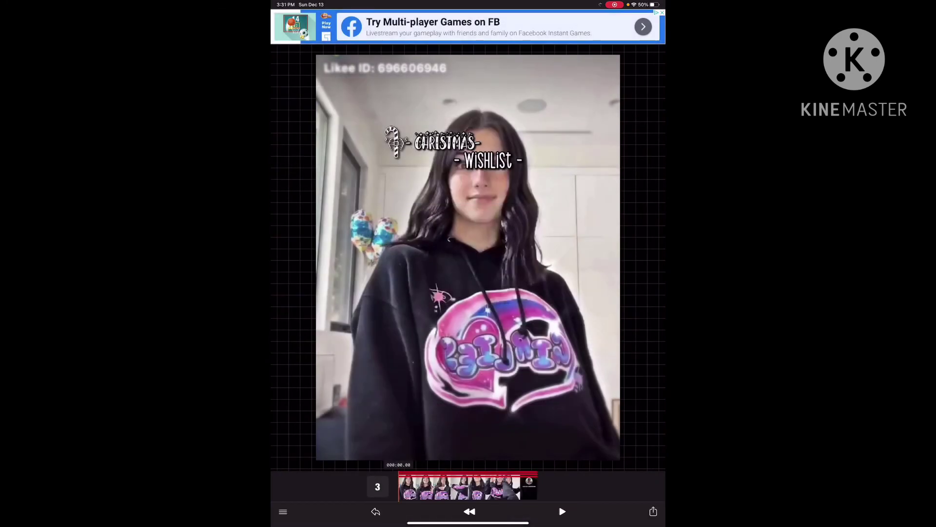
- Copy the candy cane beside WISHLIST, skip the Pro Kit offer, and move a CHRISTMAS copy below for editing
{"action": "left_click", "coordinate": [536, 165]}
{"action": "left_click", "coordinate": [395, 142]}
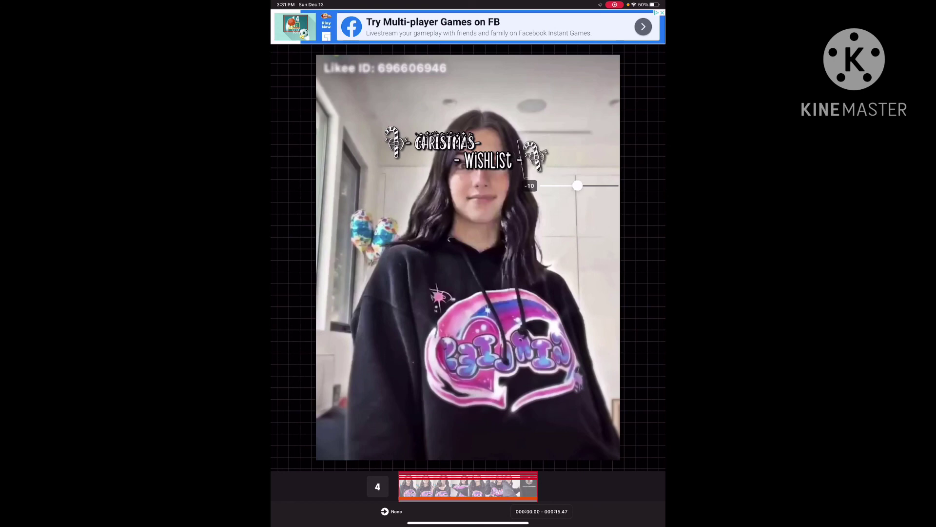
{"action": "left_click", "coordinate": [439, 285]}
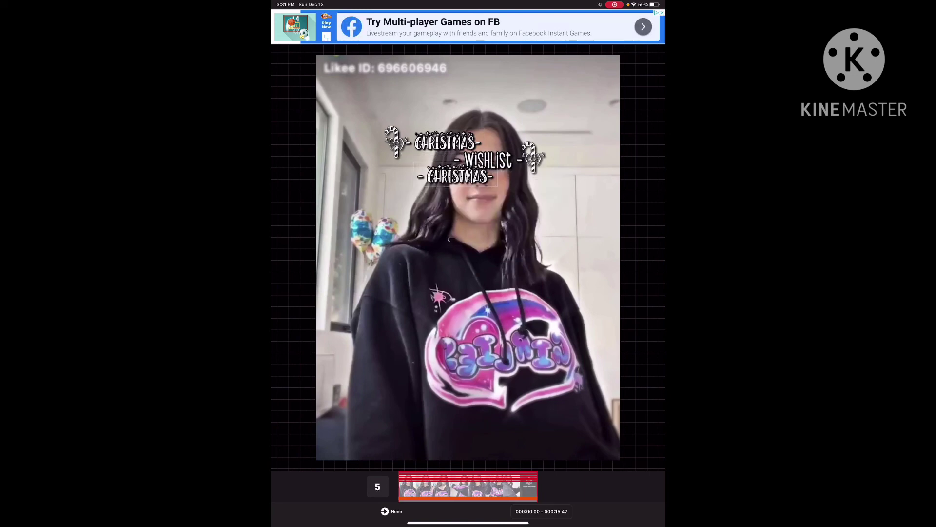
{"action": "left_click_drag", "start_coordinate": [468, 165], "coordinate": [429, 190]}
{"action": "left_click", "coordinate": [406, 213]}
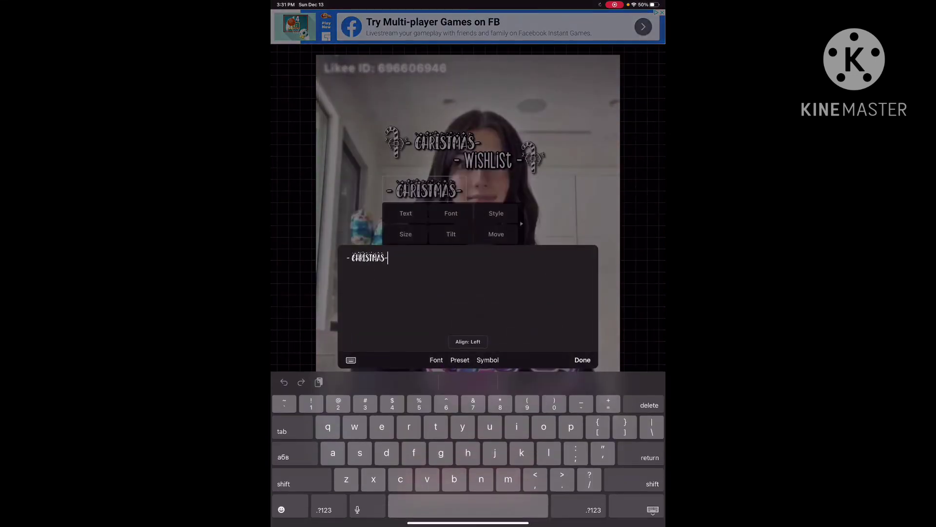